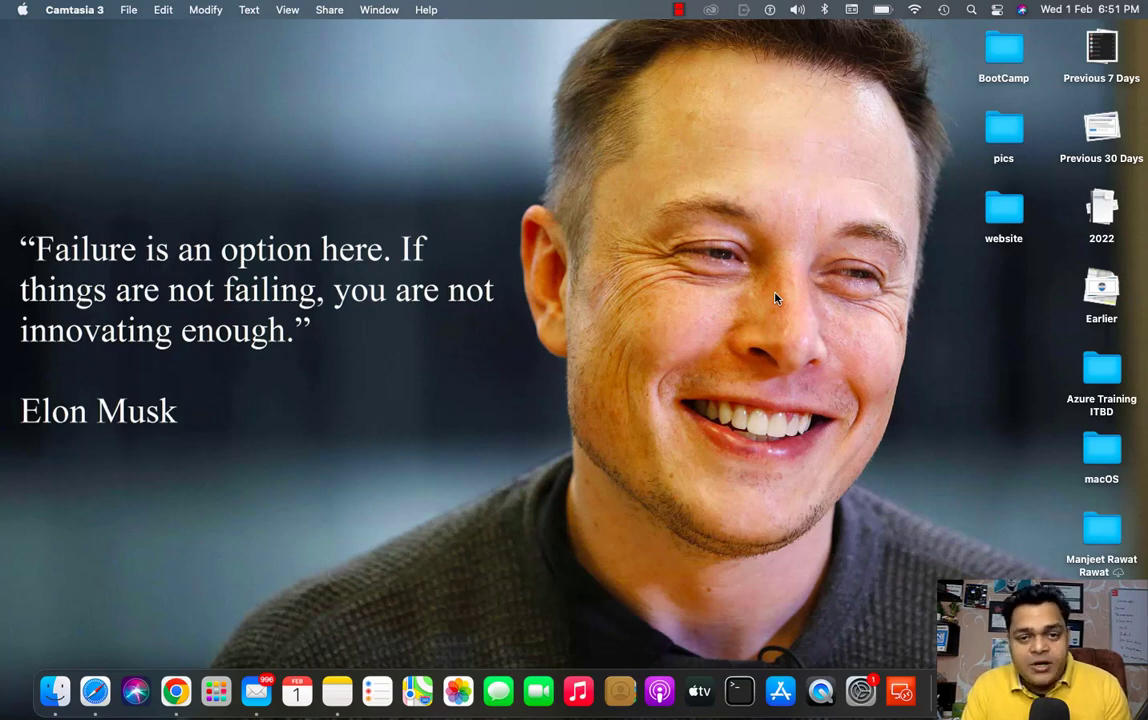
- Switch to the full-screen Chrome space where the Microsoft 365 admin center is open
key("ctrl+Right")
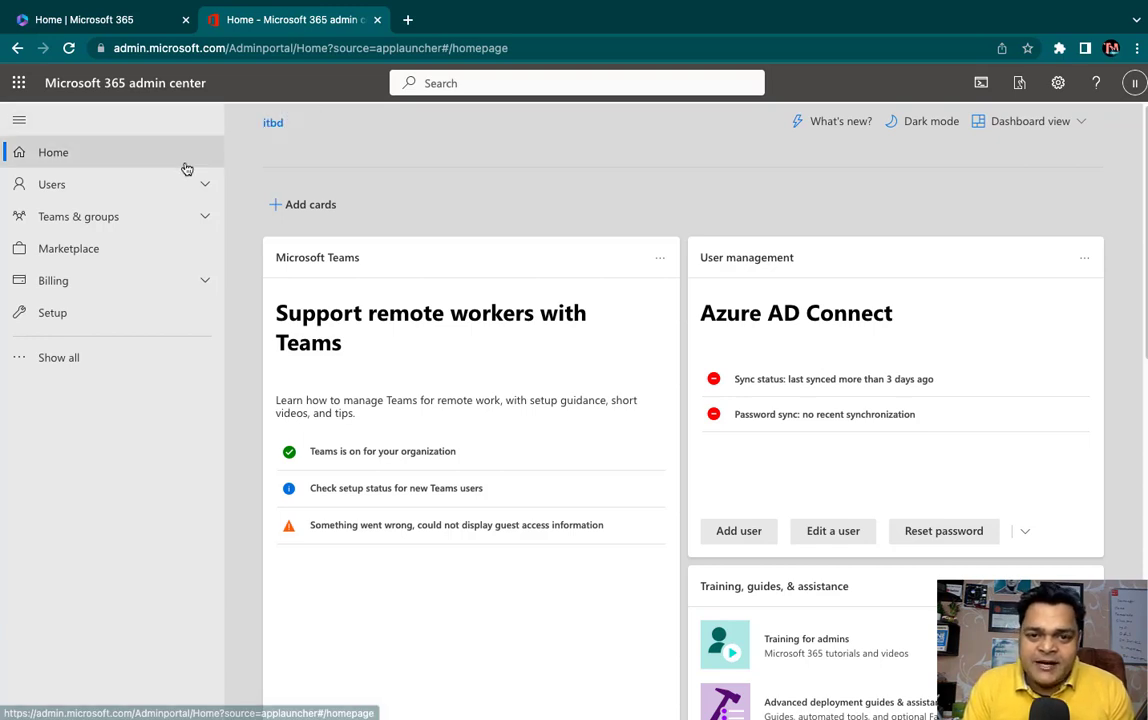
- Expand Show all in the navigation and launch Exchange from Admin centers
left_click(78, 357)
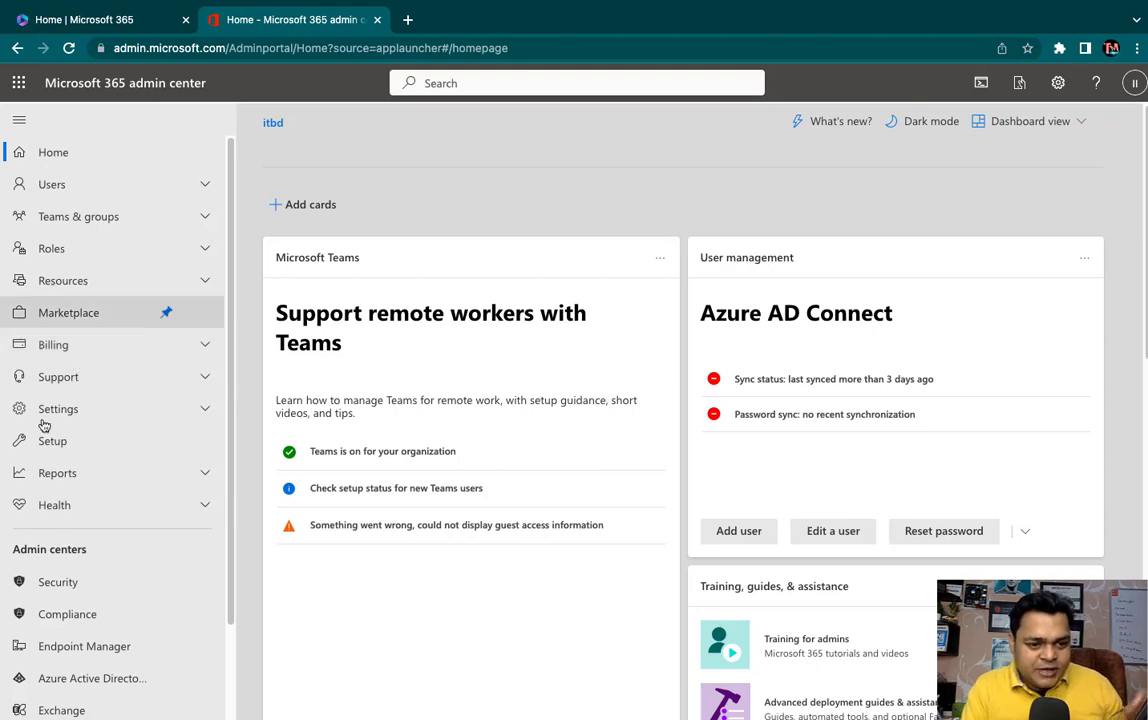
scroll(68, 508, "down", 2)
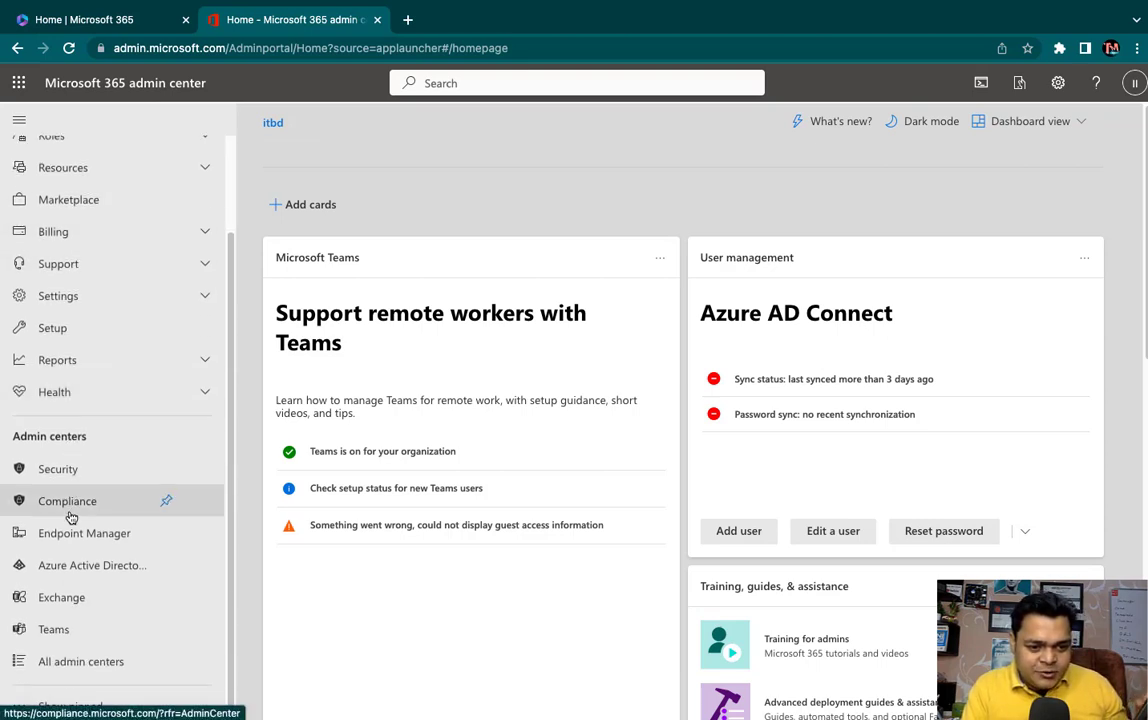
left_click(70, 596)
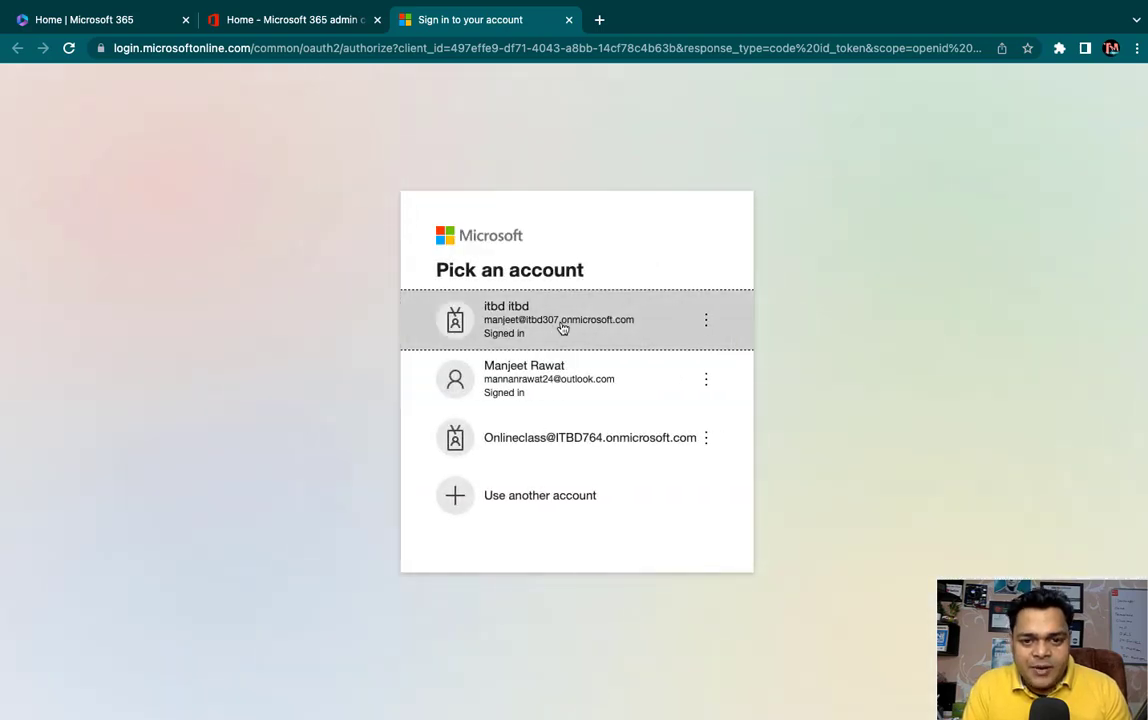
- Sign in with the admin account, expand Mail flow, and go to Message trace
left_click(563, 329)
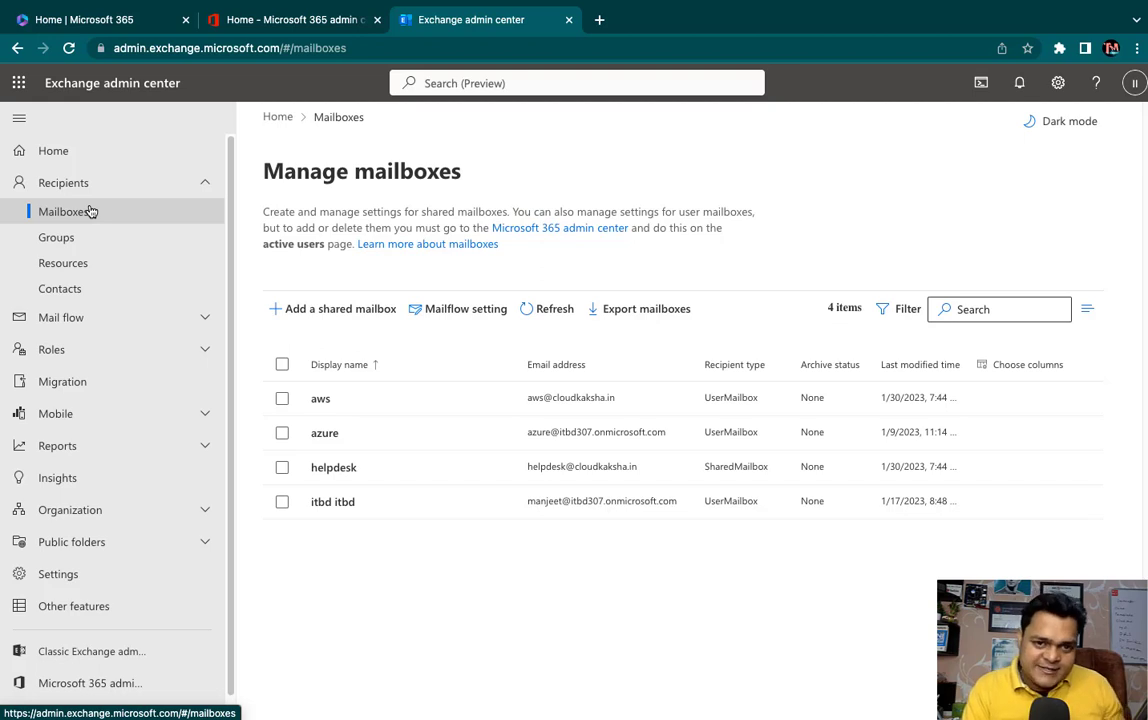
left_click(60, 320)
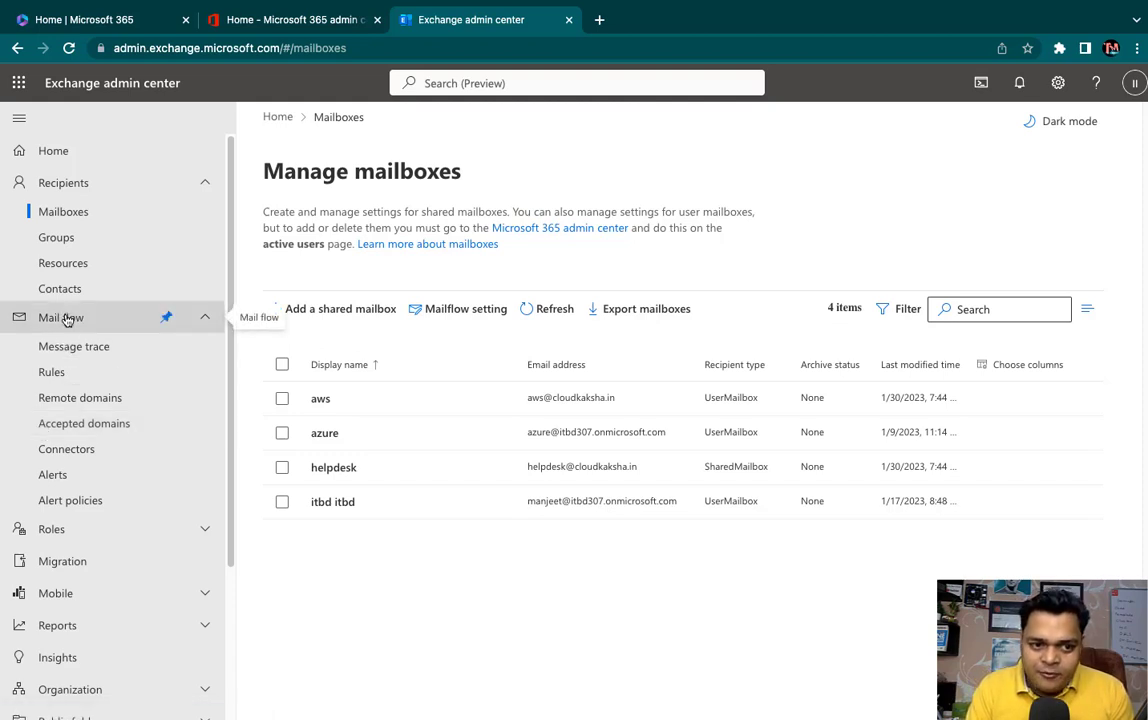
left_click(76, 350)
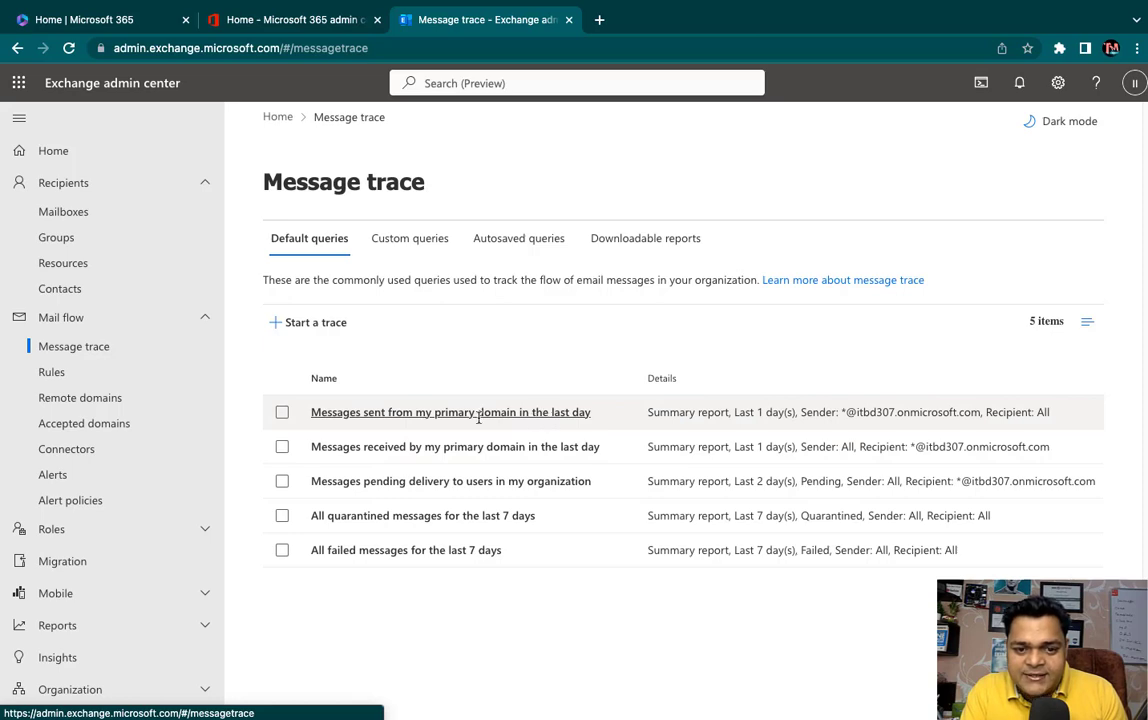
- Start a trace from the sent-from-primary-domain query and review its prefilled options
left_click(345, 414)
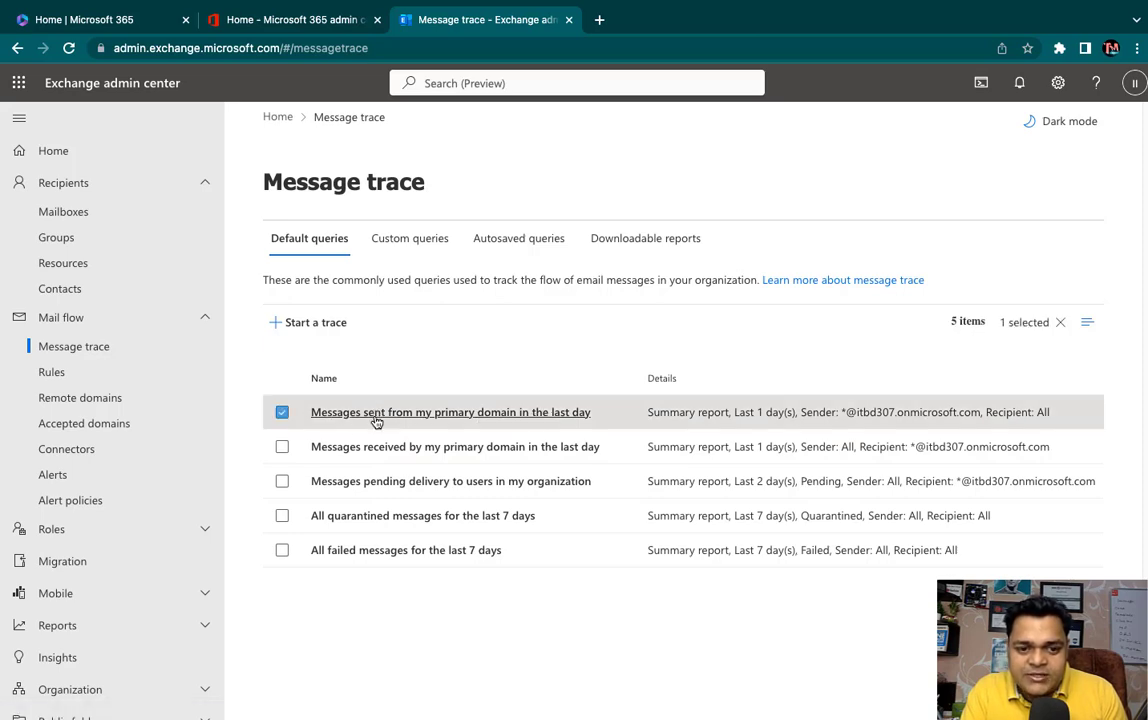
scroll(770, 497, "down", 3)
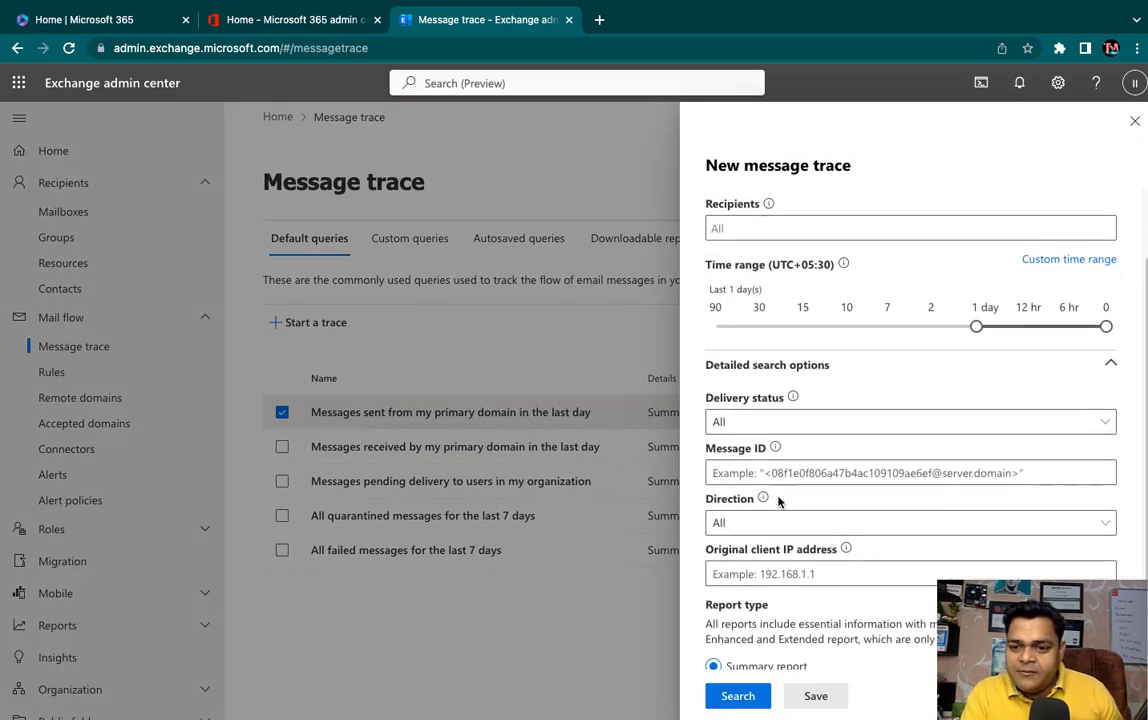
scroll(779, 503, "down", 2)
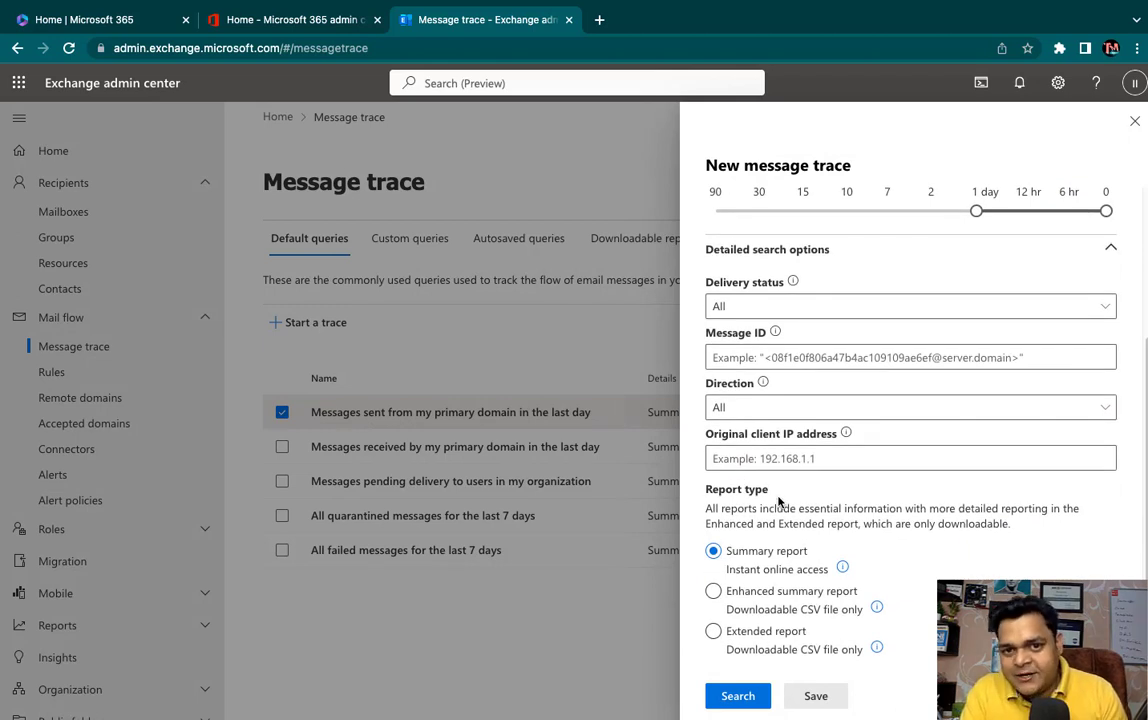
scroll(779, 503, "up", 4)
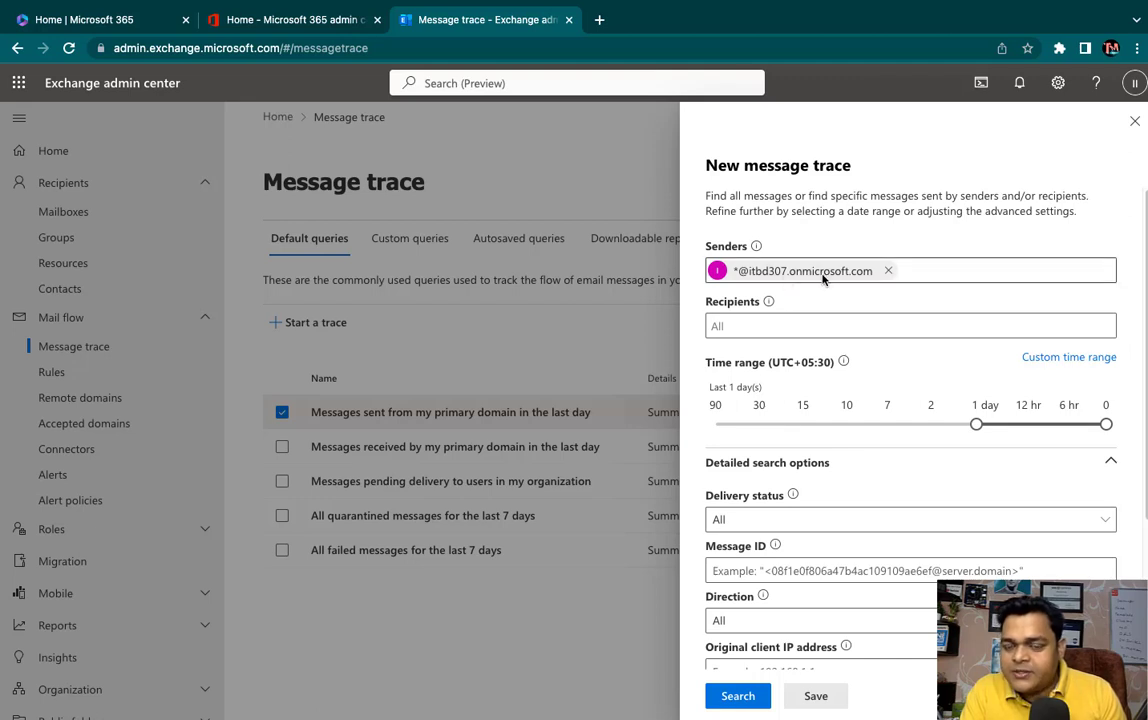
scroll(788, 315, "down", 1)
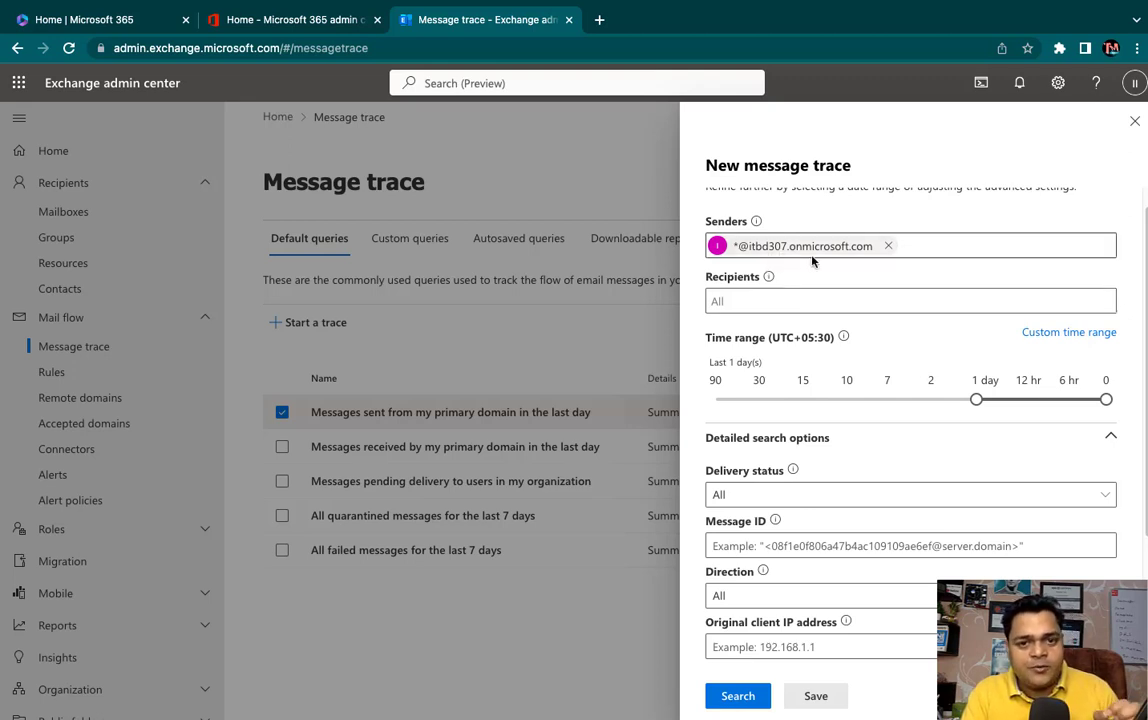
- Replace the domain-wide sender with the aws@ mailbox
left_click(755, 247)
key("BackSpace")
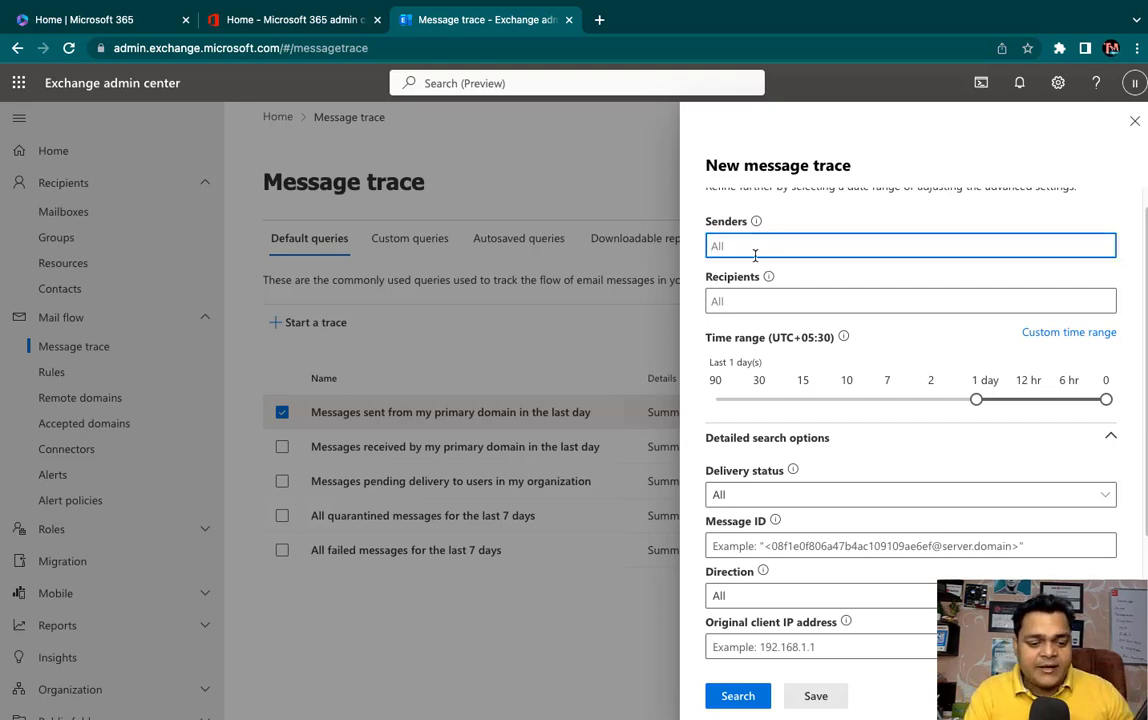
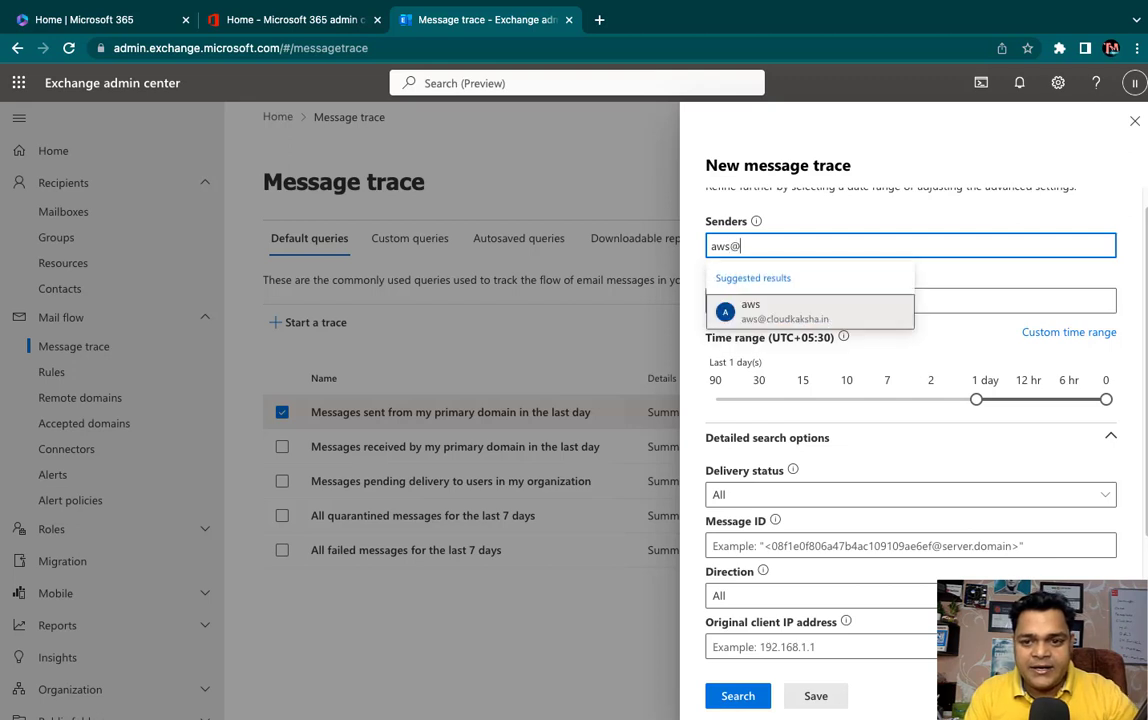
left_click(761, 312)
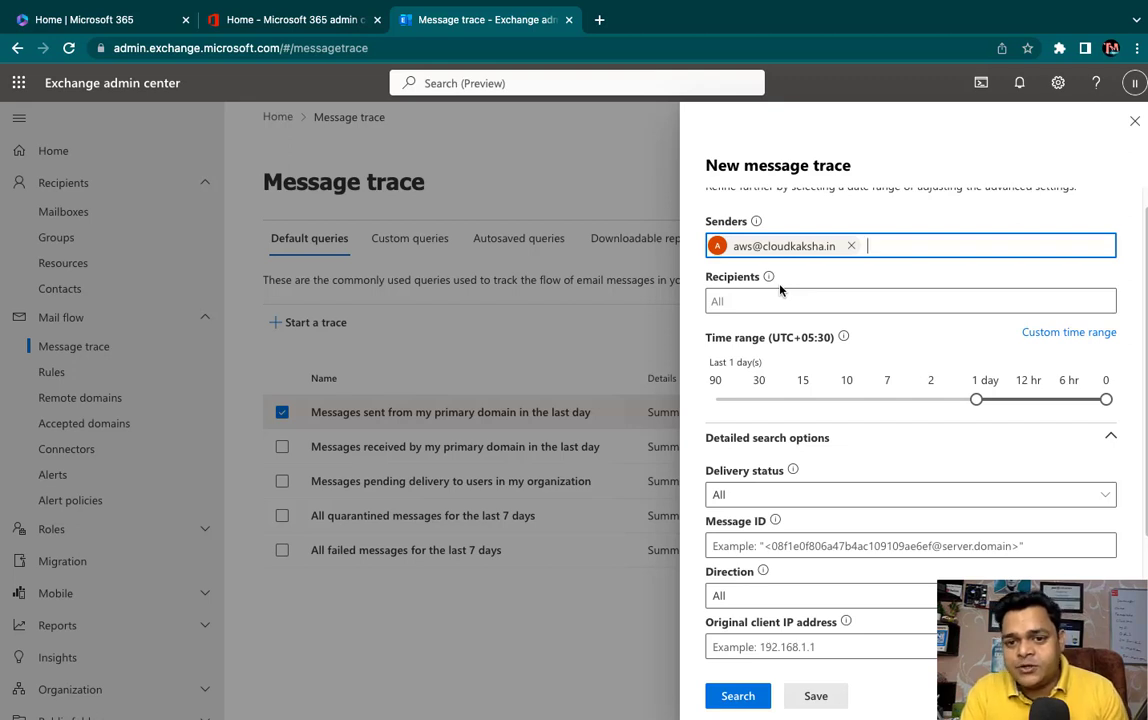
left_click(780, 304)
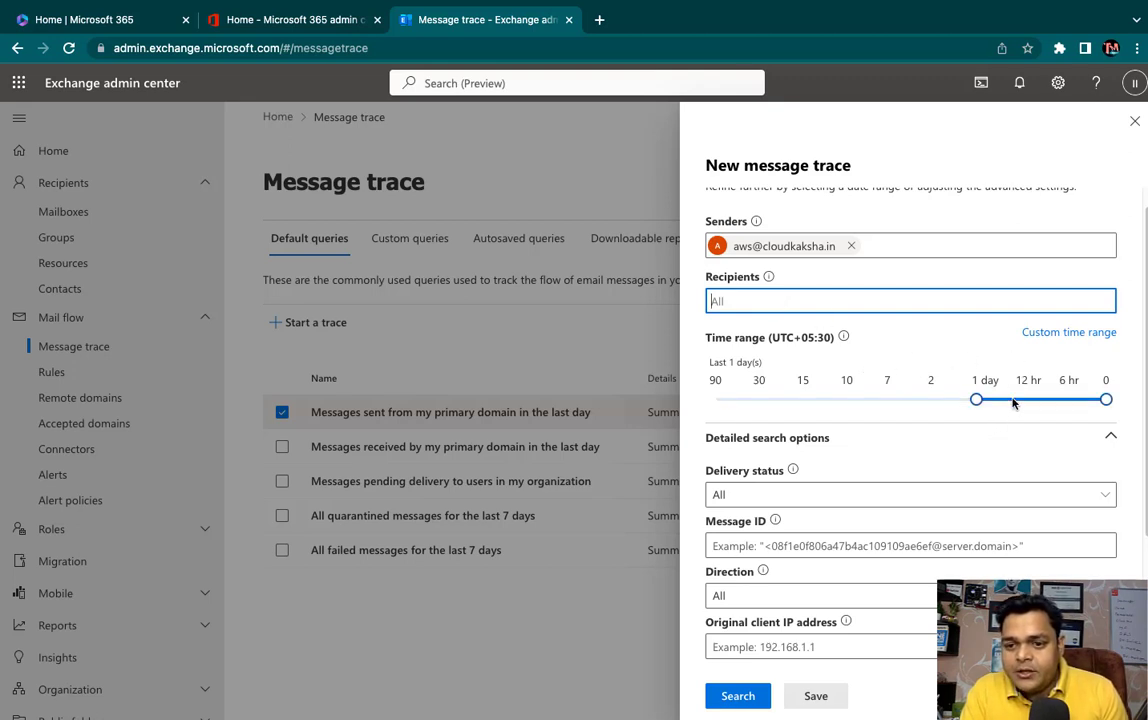
- Set the time range slider to the last 7 days
left_click(837, 393)
left_click_drag(836, 388, 990, 402)
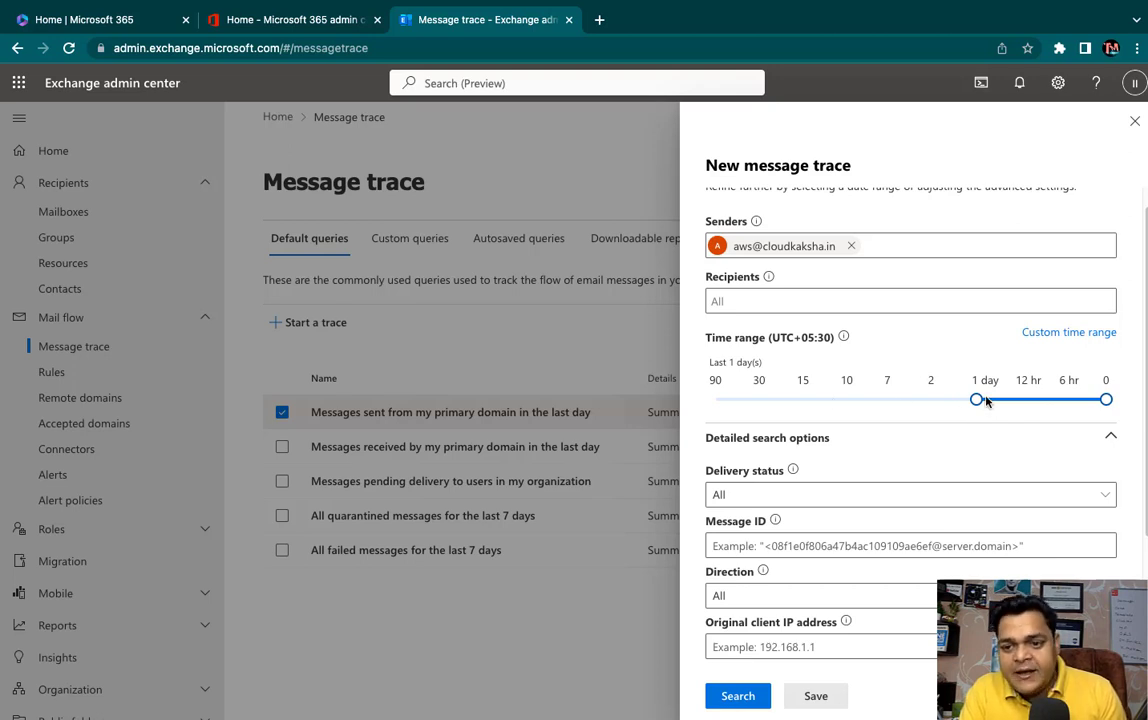
left_click_drag(979, 402, 897, 400)
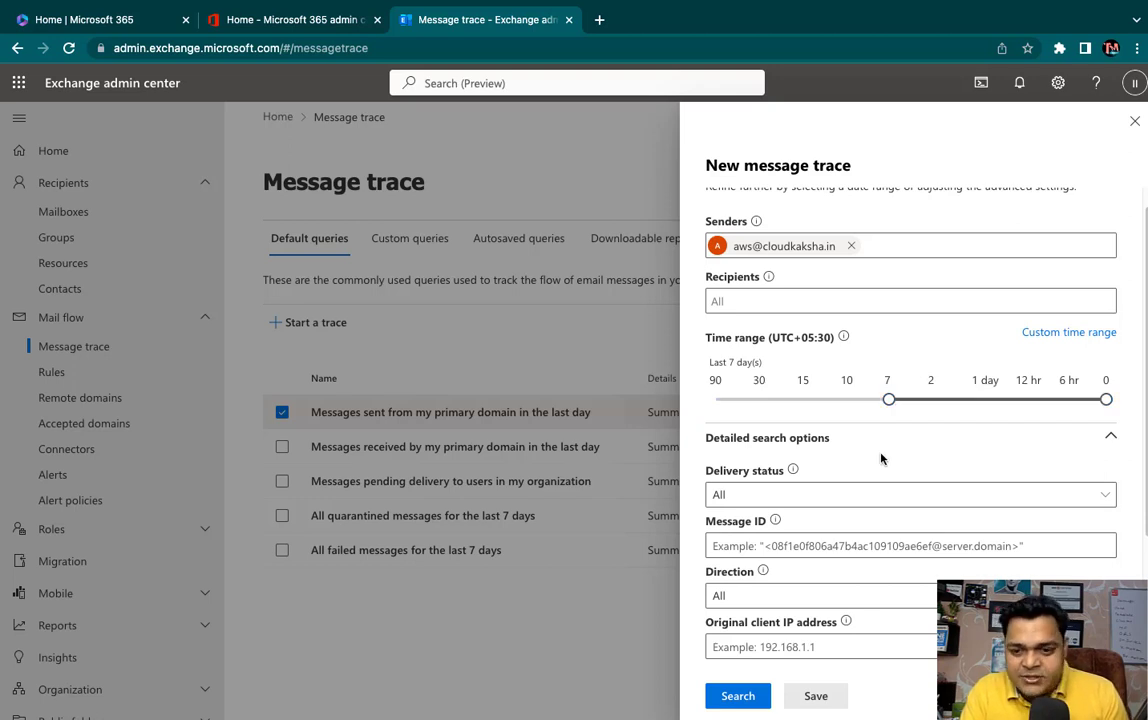
scroll(881, 441, "down", 2)
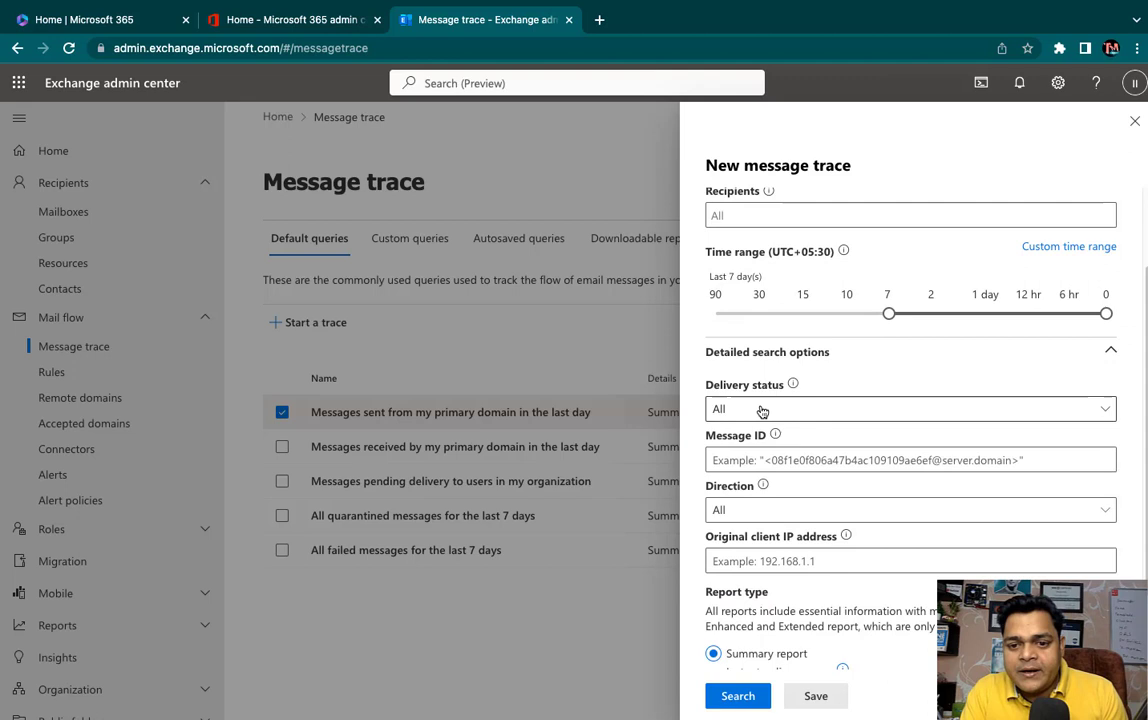
left_click(761, 410)
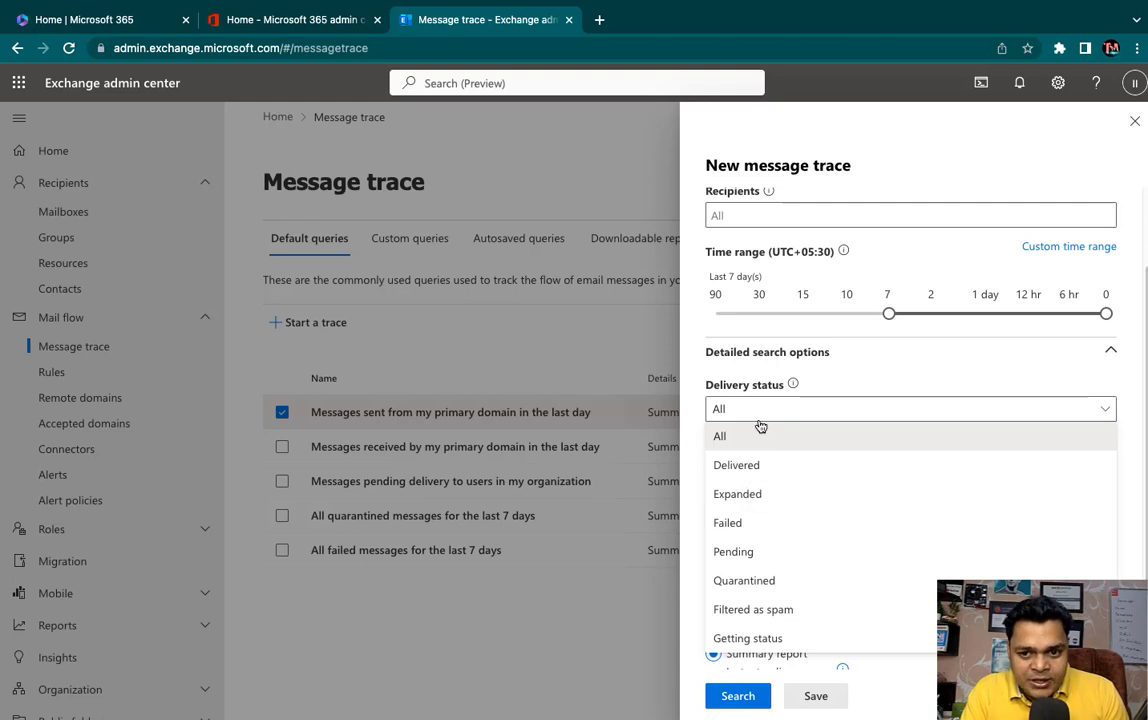
left_click(720, 437)
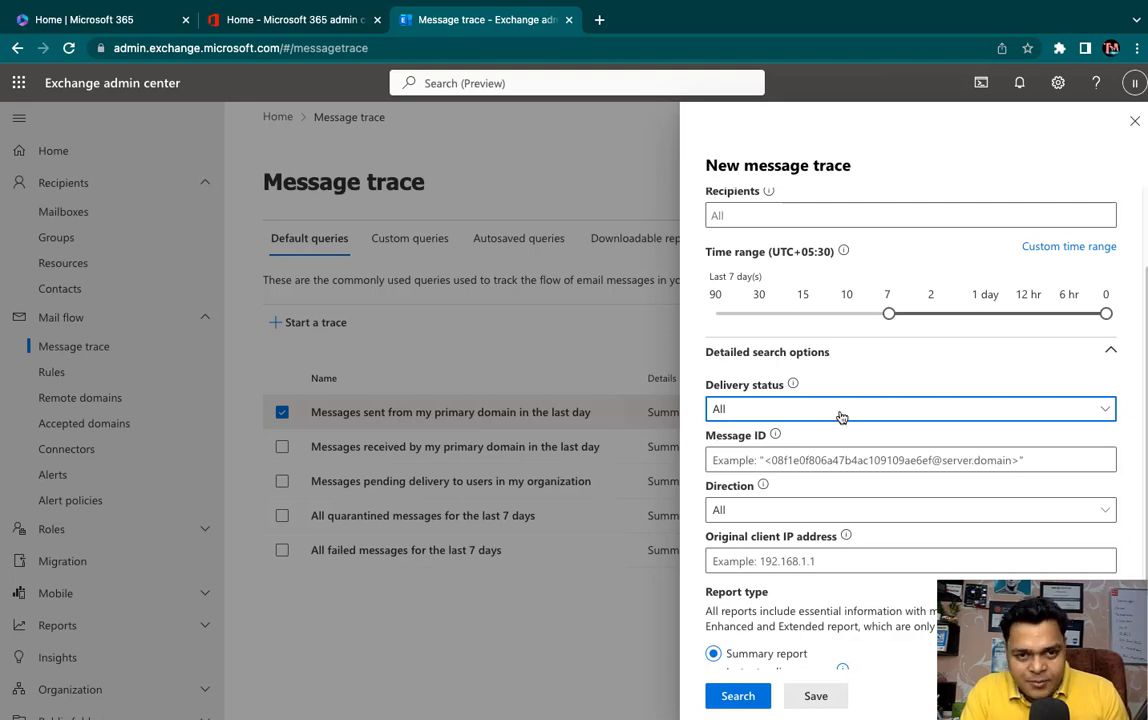
left_click(797, 458)
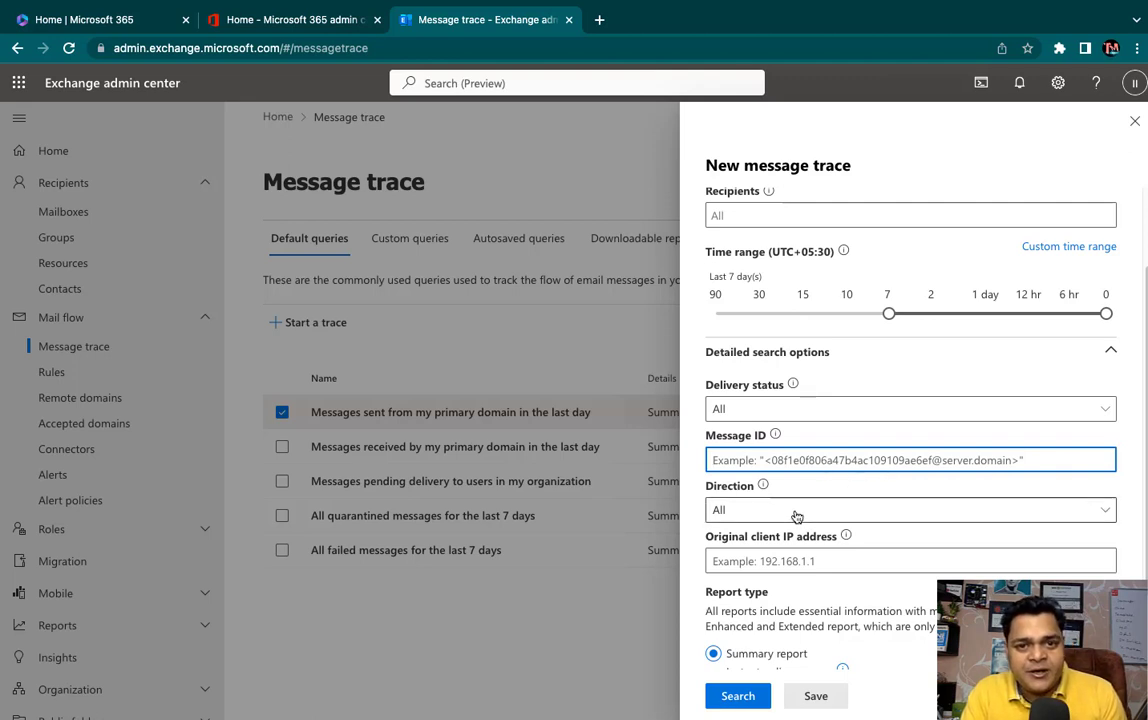
left_click(746, 700)
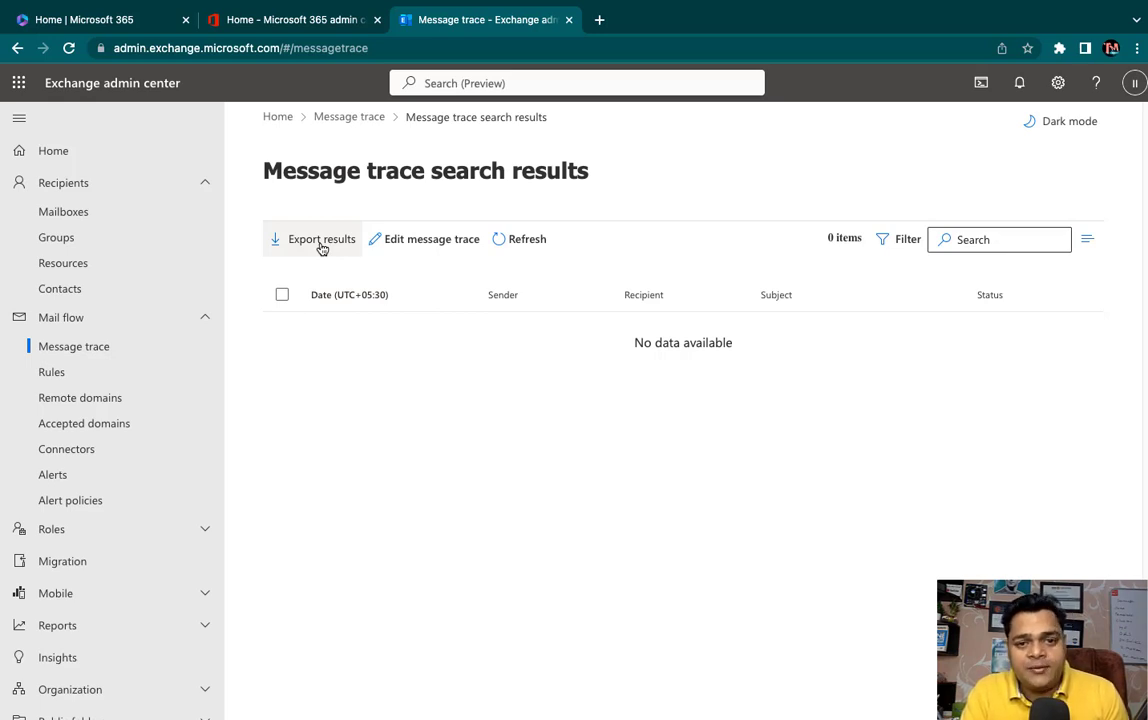
- Leave the empty results via the Message trace breadcrumb
left_click(336, 118)
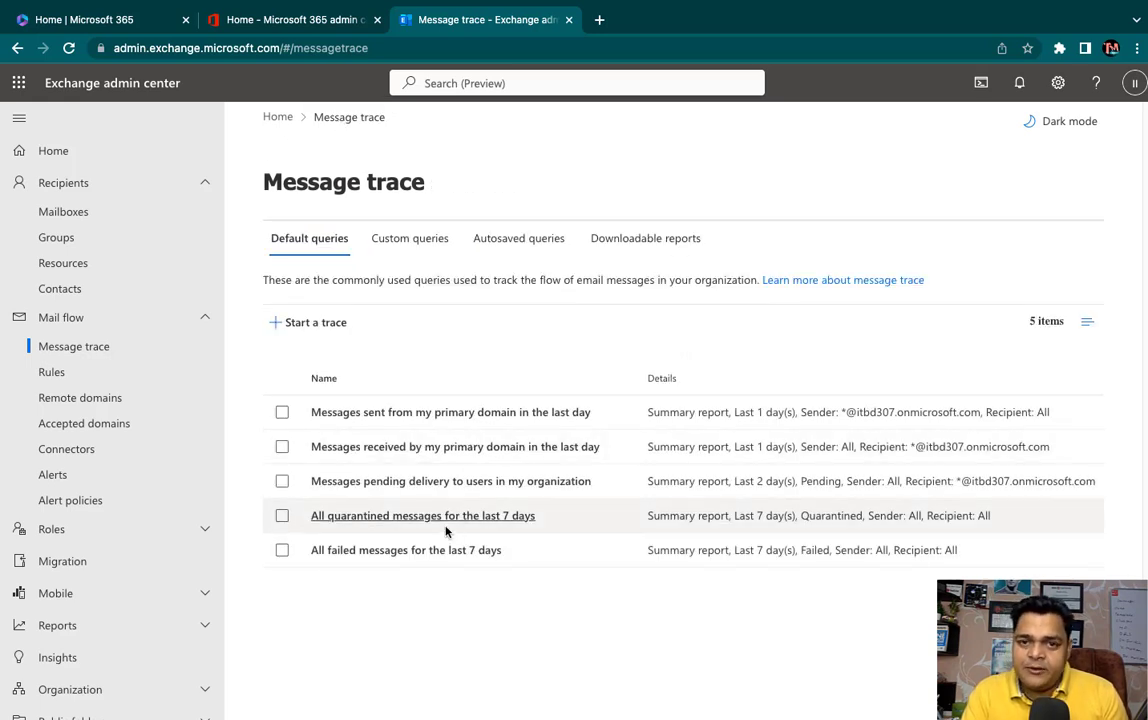
- Start a new trace with the aws mailbox as sender and all recipients
left_click(309, 328)
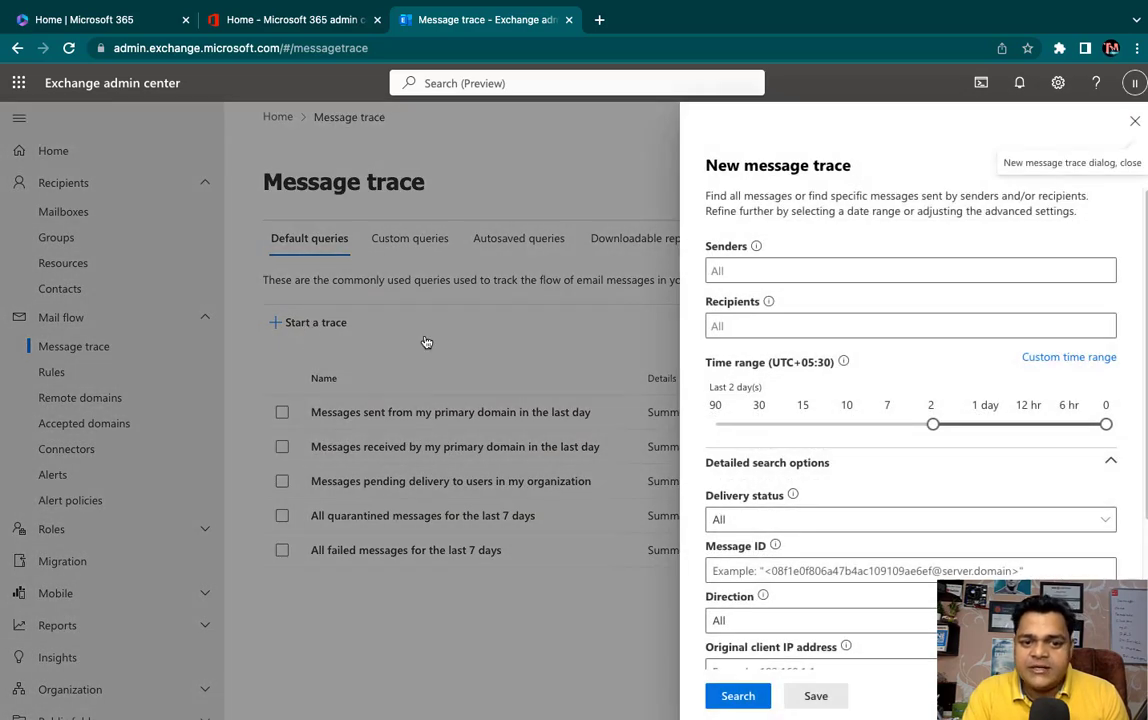
left_click(717, 270)
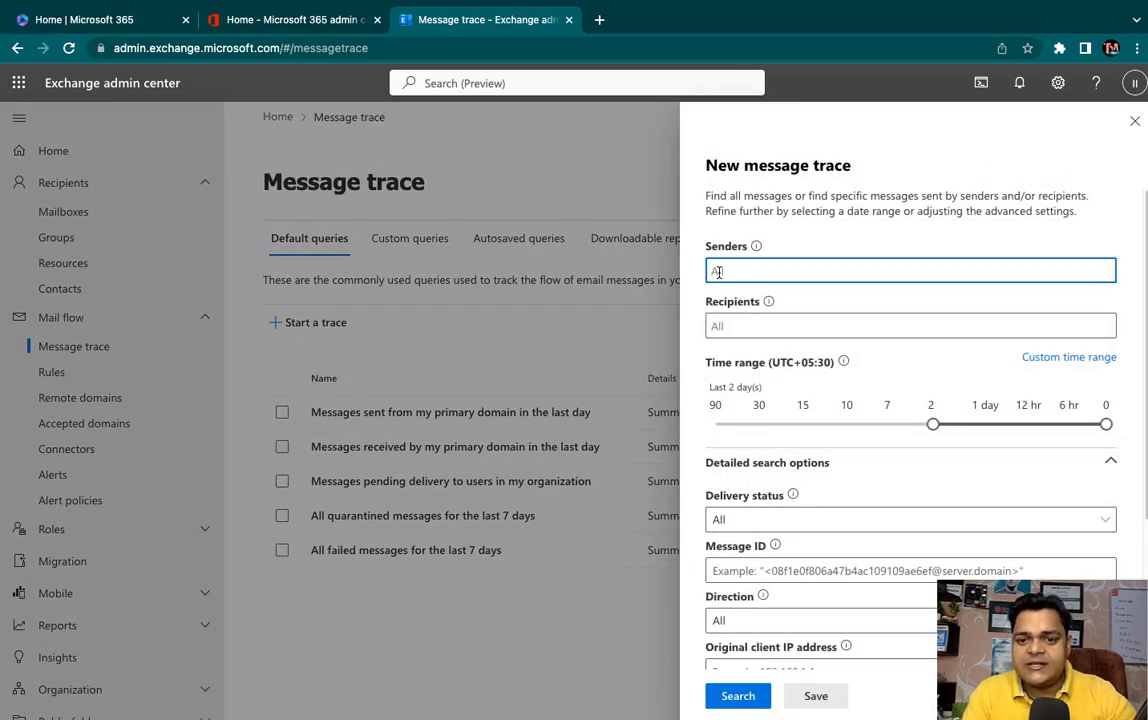
type("aws@")
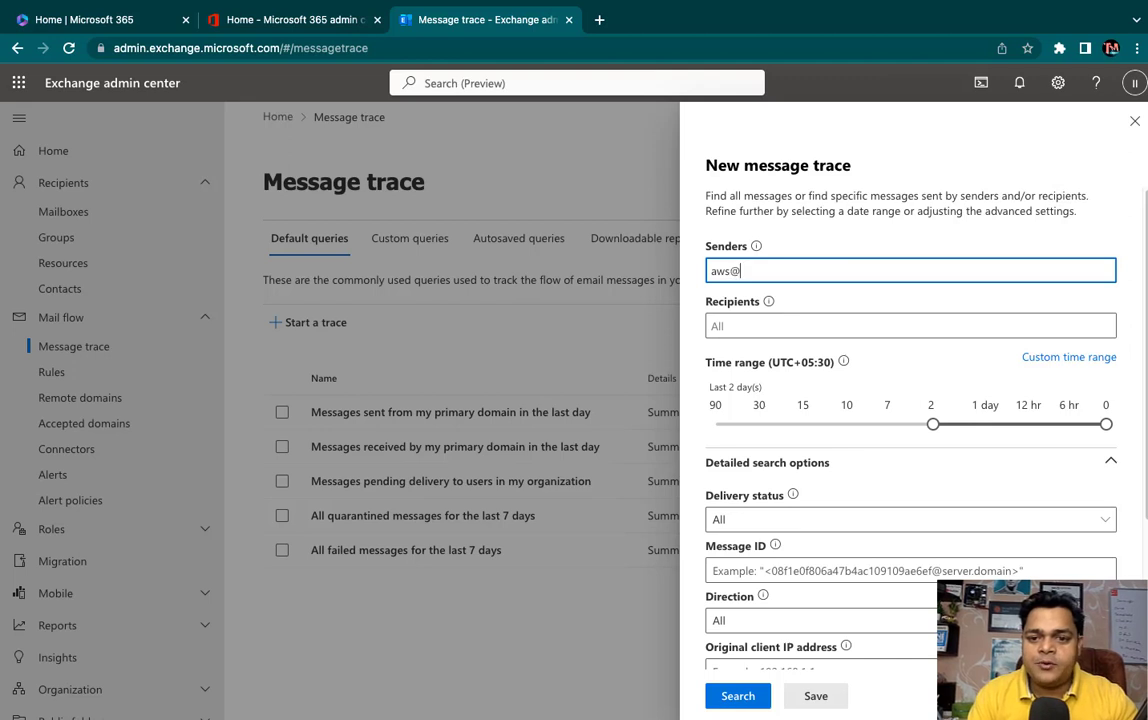
left_click(768, 340)
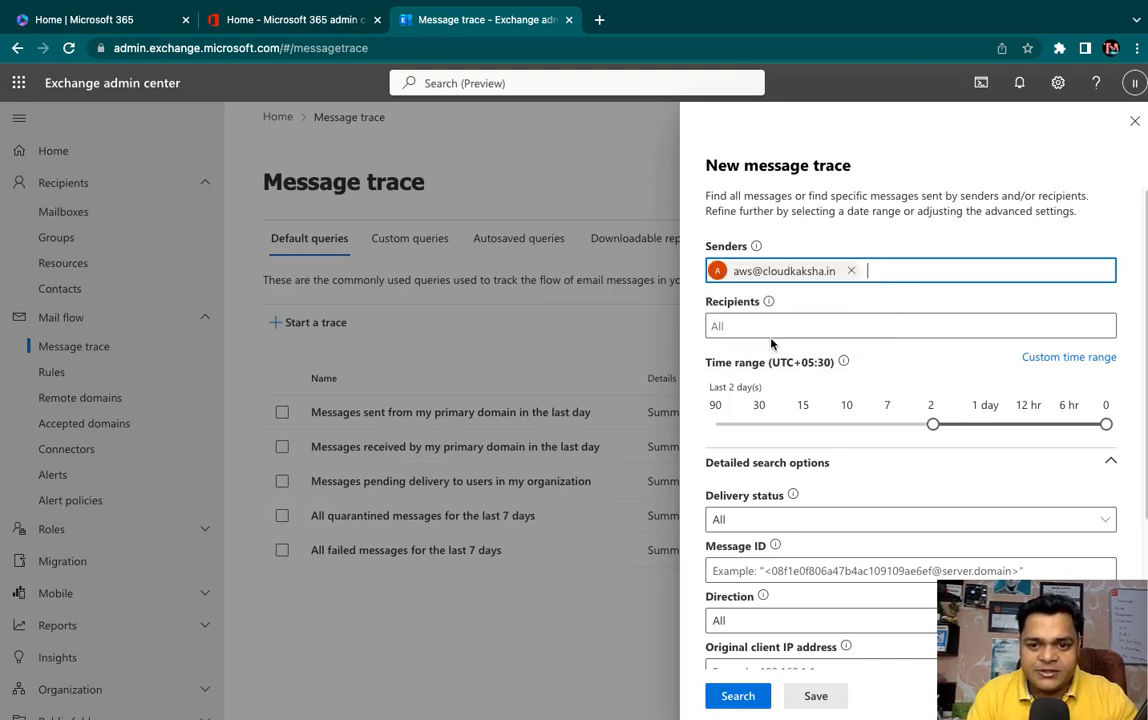
left_click(741, 328)
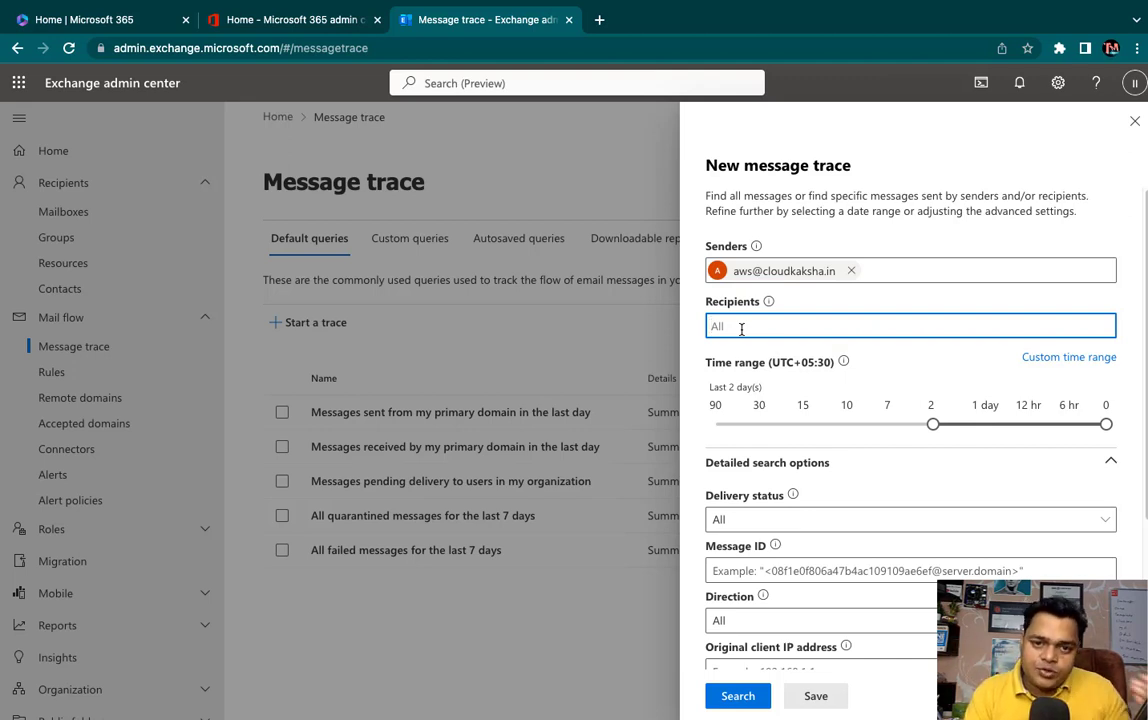
left_click(822, 357)
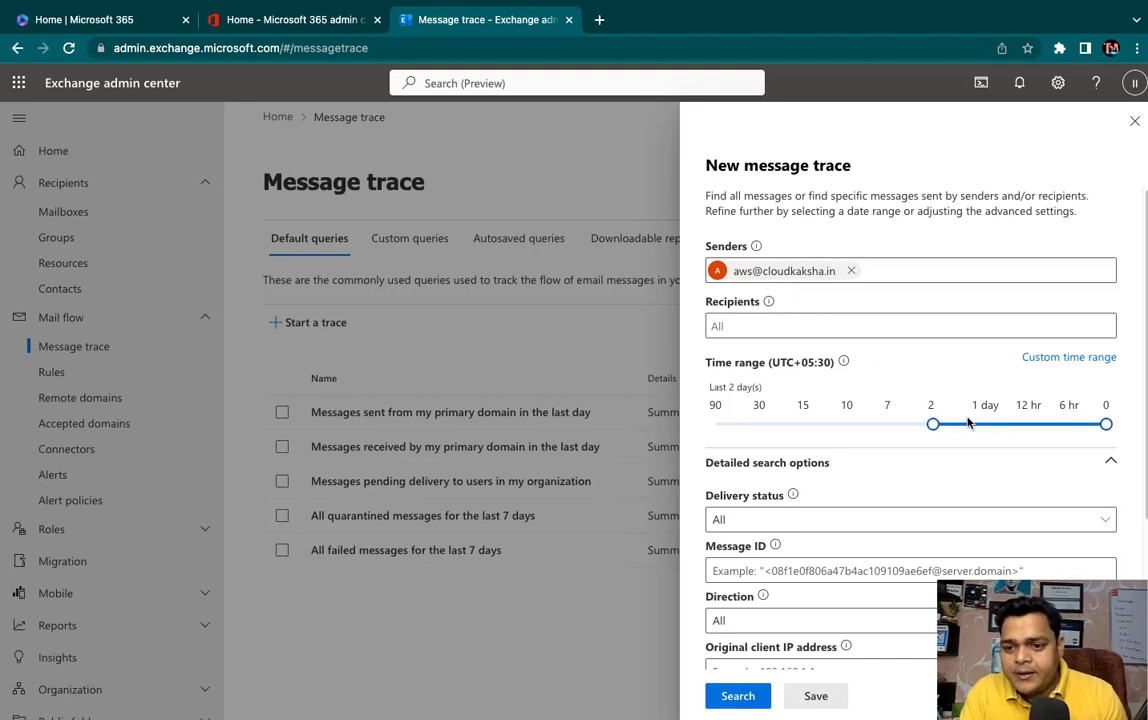
- Widen the range to the last 30 days, keep delivery status All, and continue
scroll(889, 436, "down", 1)
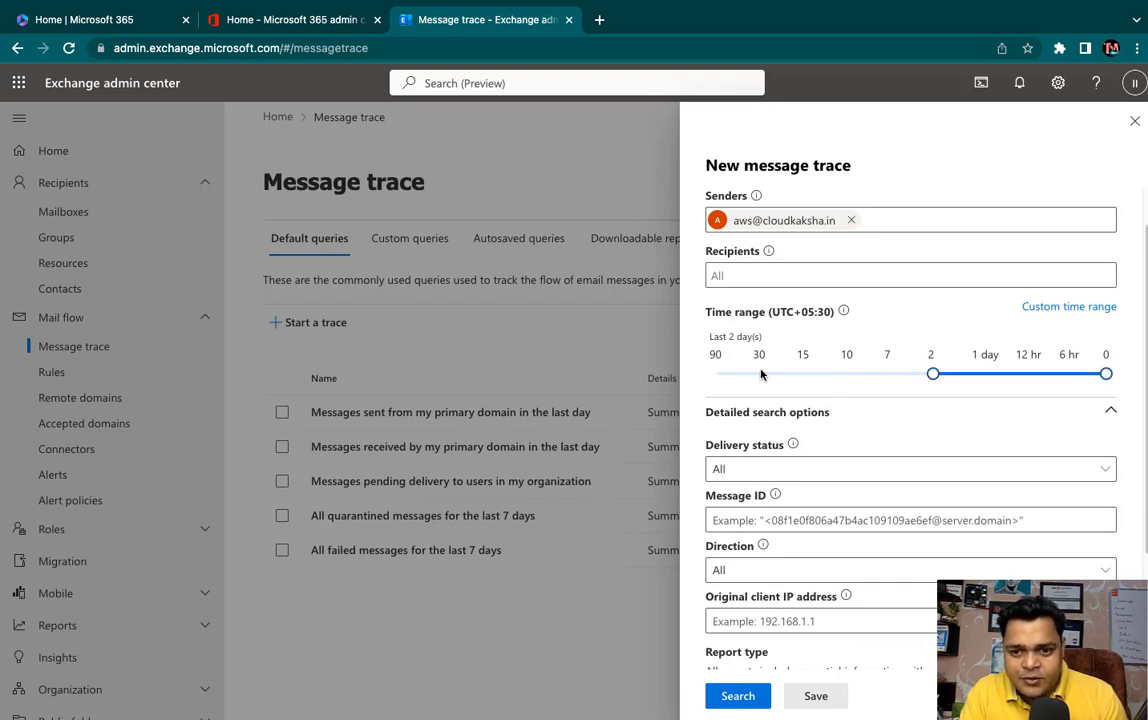
left_click(760, 373)
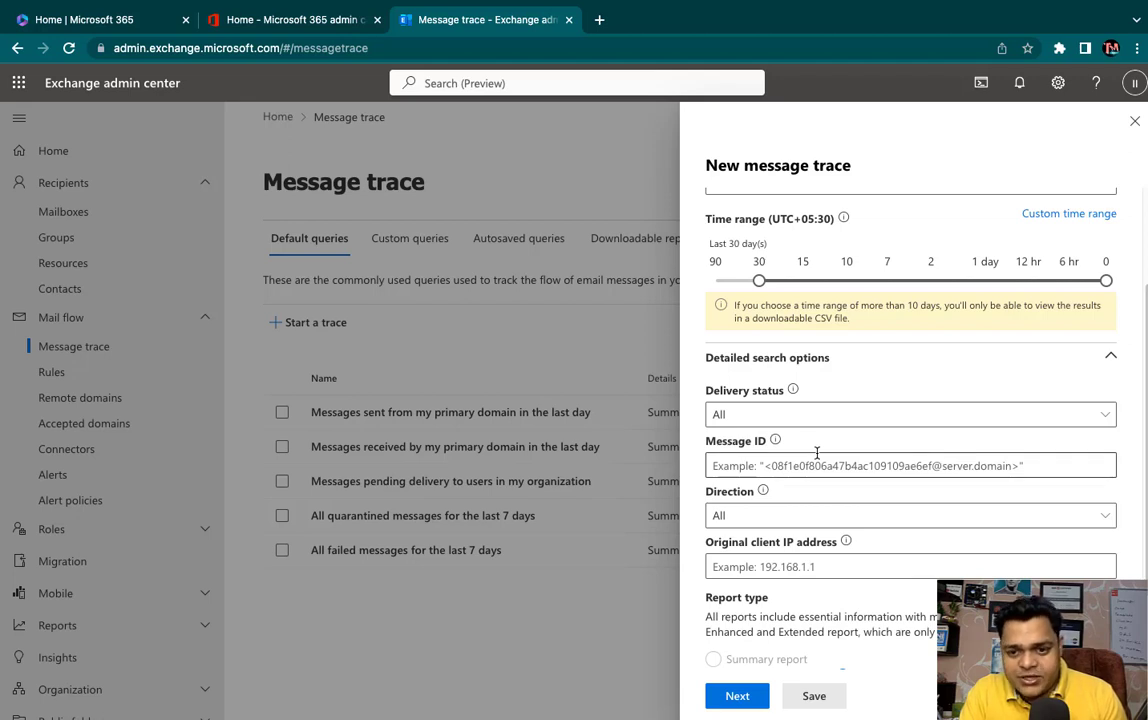
left_click(779, 420)
left_click(779, 422)
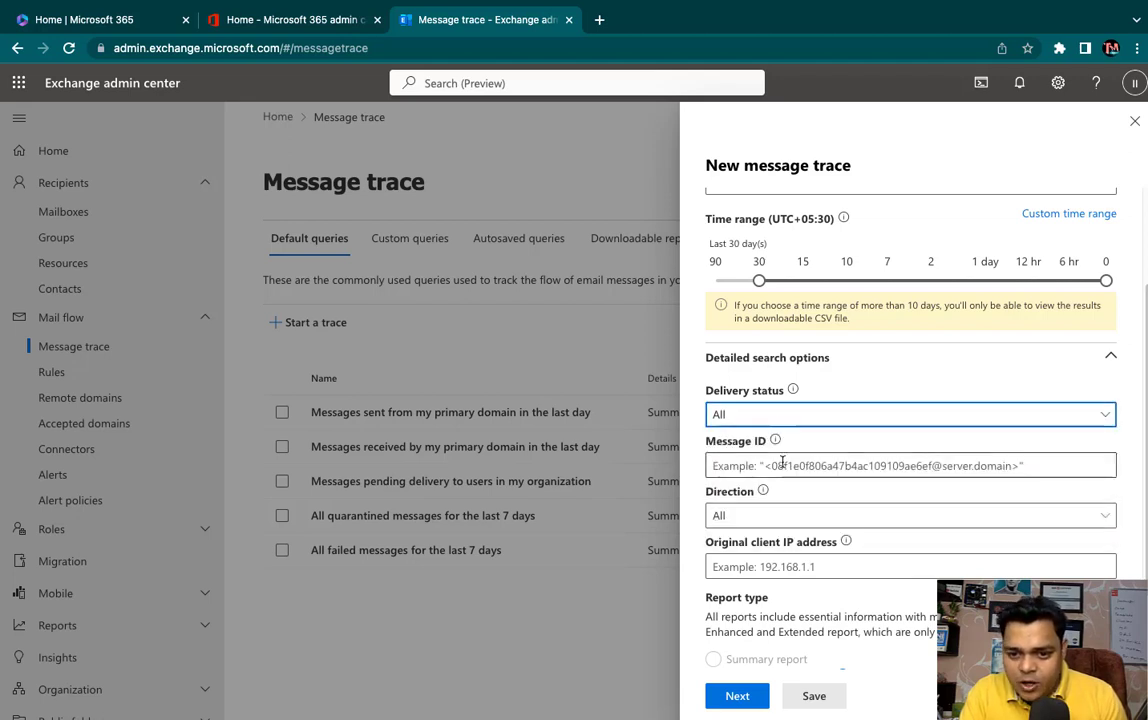
scroll(783, 462, "down", 1)
left_click(776, 403)
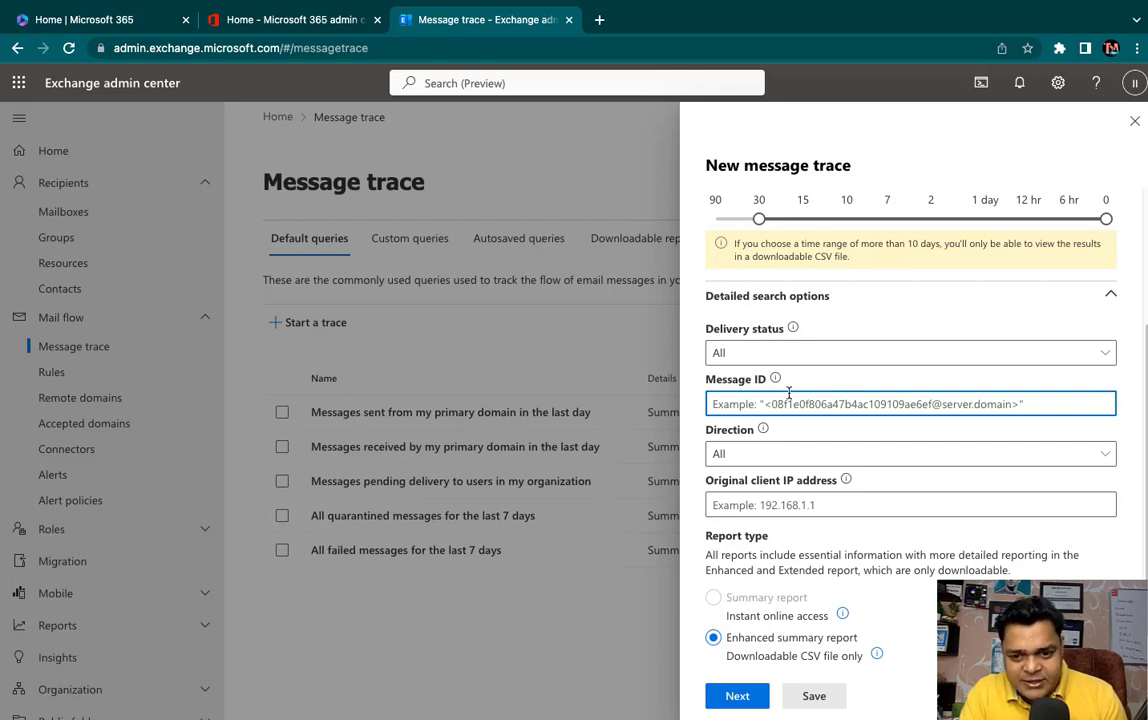
scroll(781, 461, "down", 1)
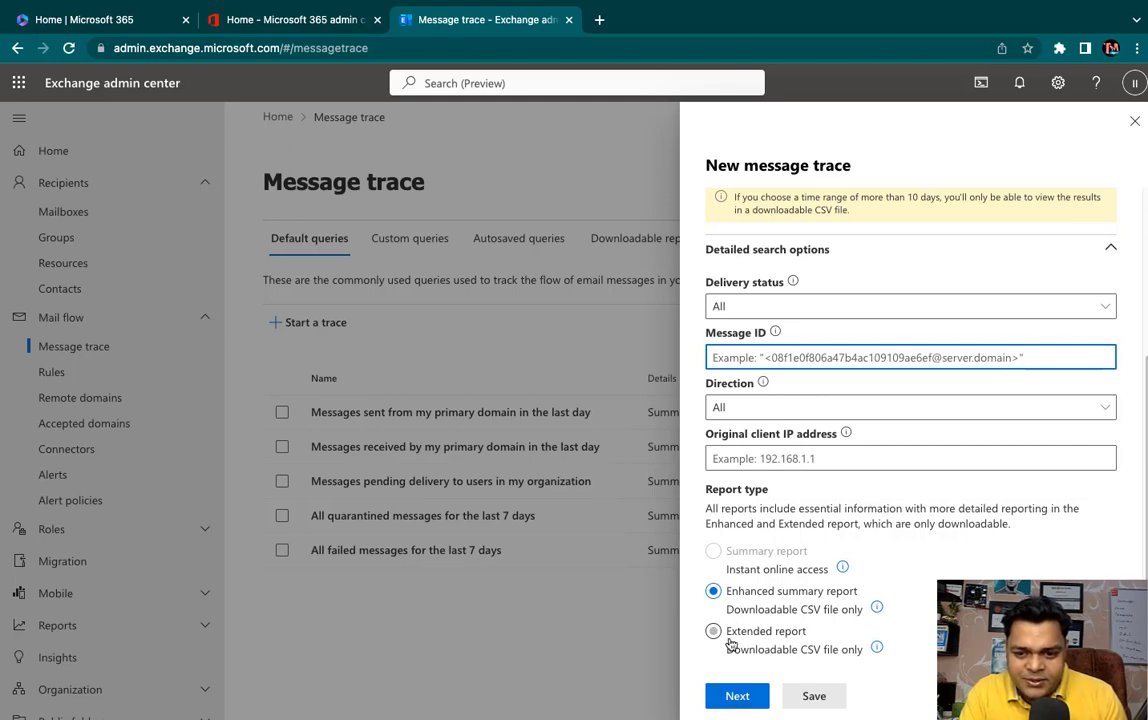
left_click(736, 695)
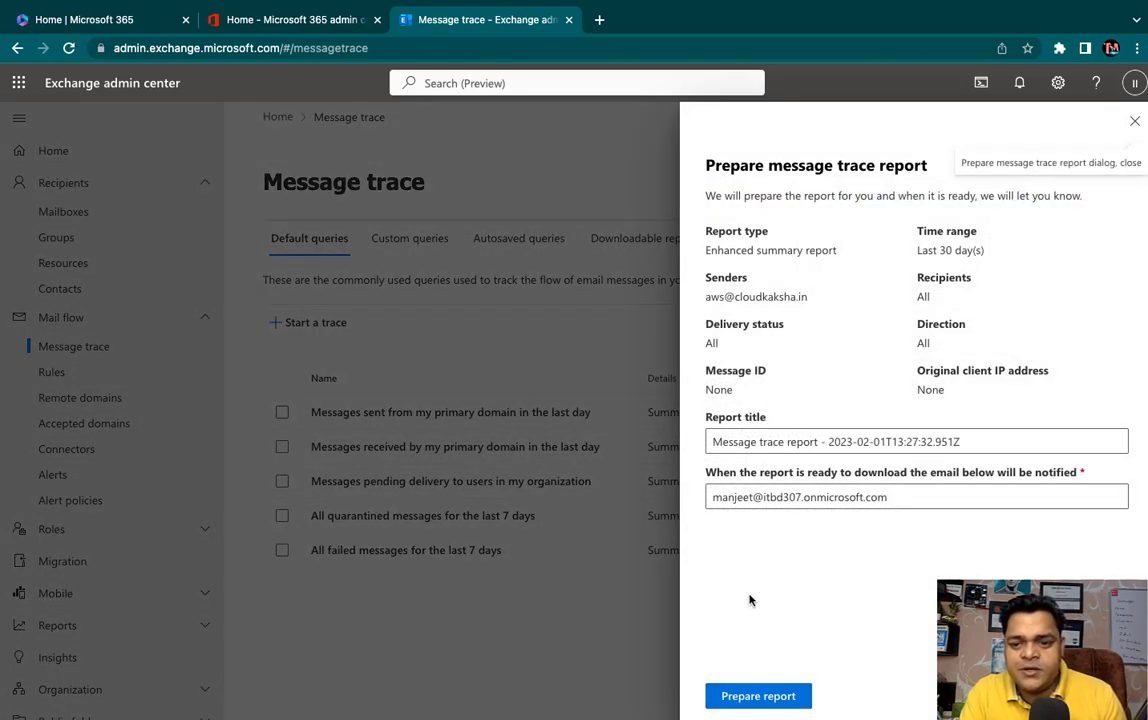
- Submit the enhanced summary report request and copy the notification e-mail address
left_click(759, 697)
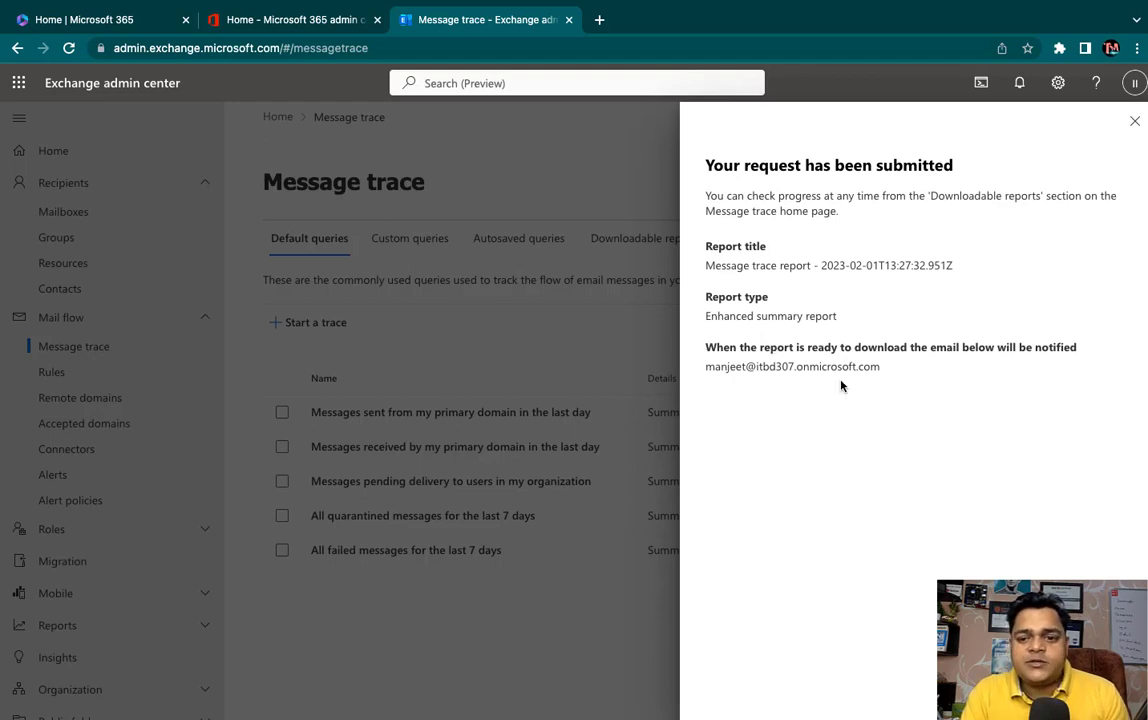
left_click_drag(881, 372, 702, 369)
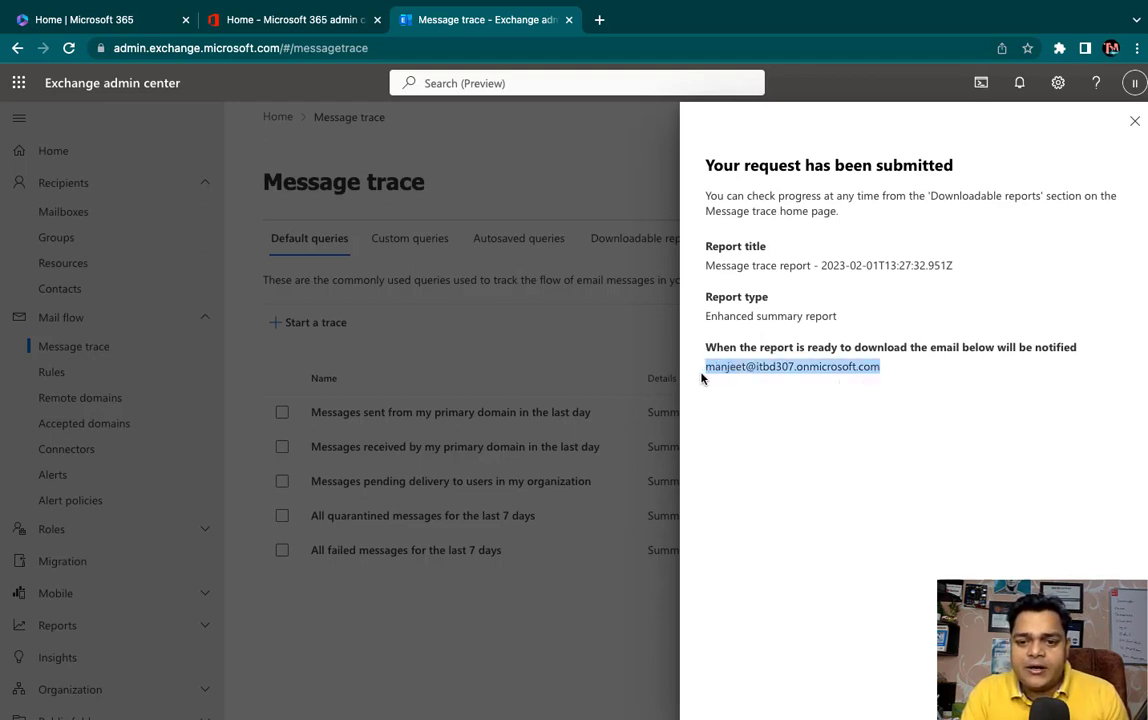
right_click(740, 375)
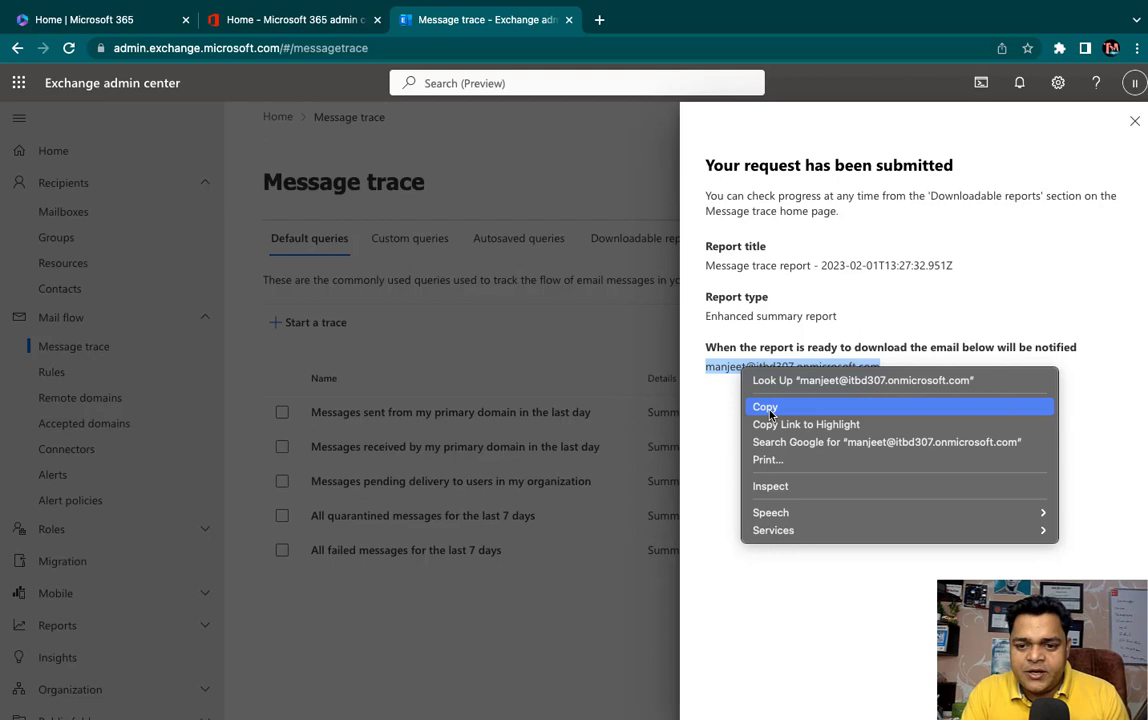
left_click(700, 402)
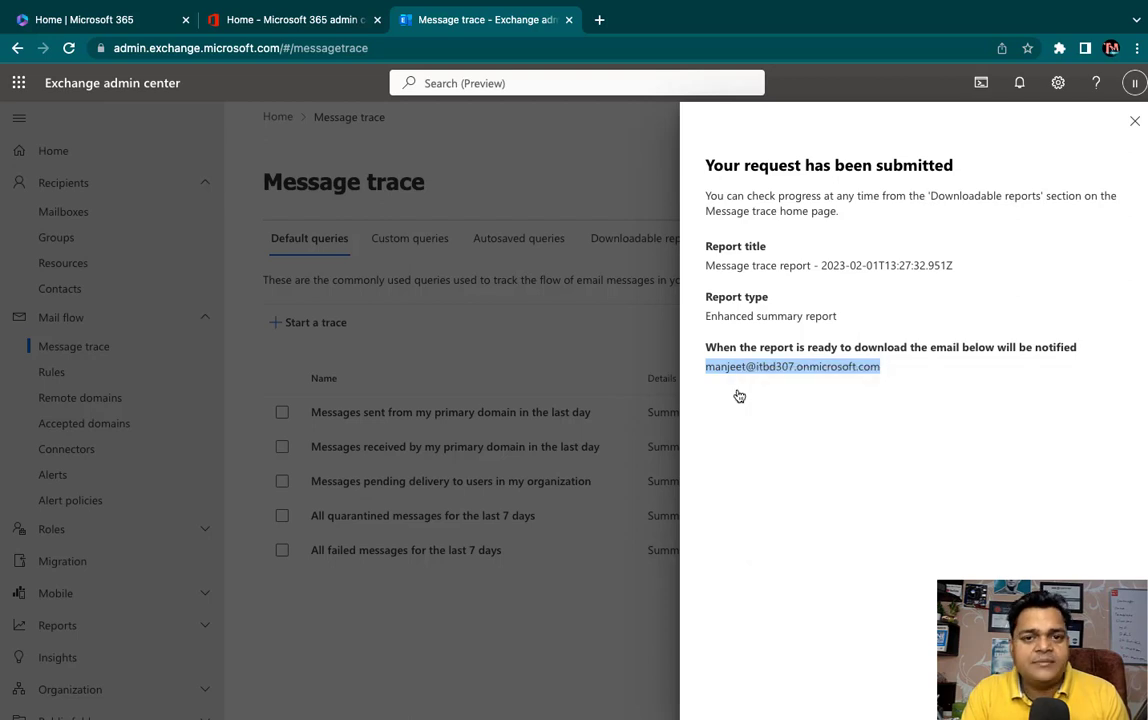
- Launch Outlook mail from the Microsoft 365 home page and scroll through the admin inbox
left_click(96, 20)
left_click(27, 347)
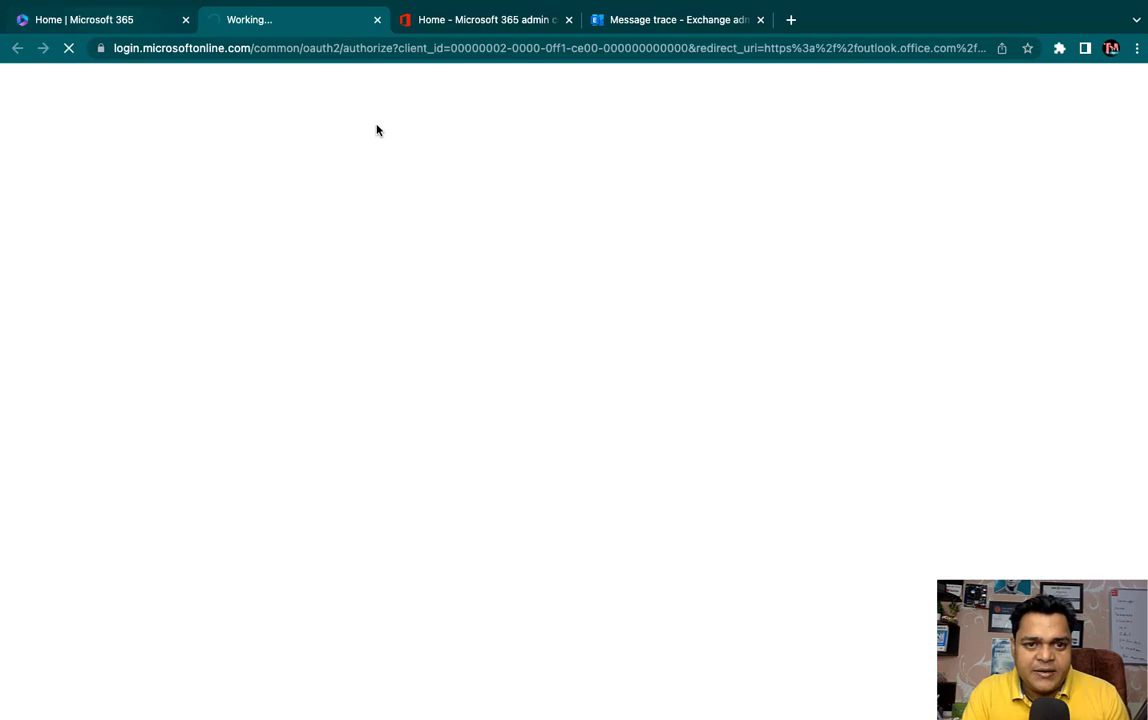
left_click(100, 20)
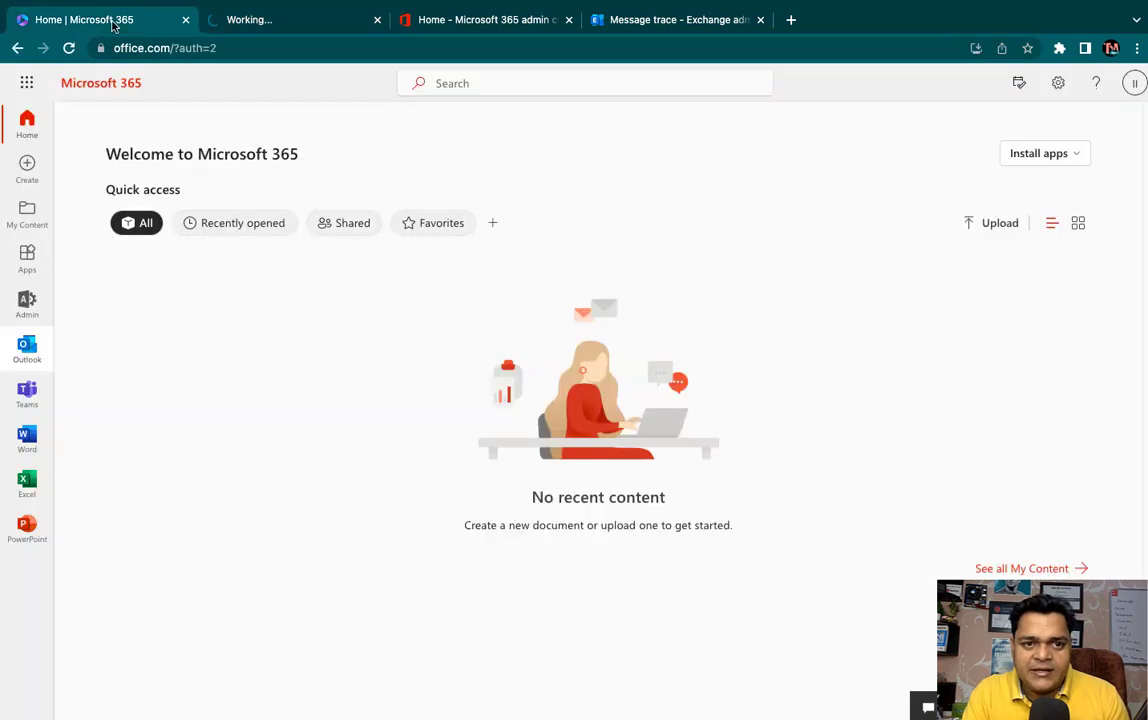
left_click(290, 30)
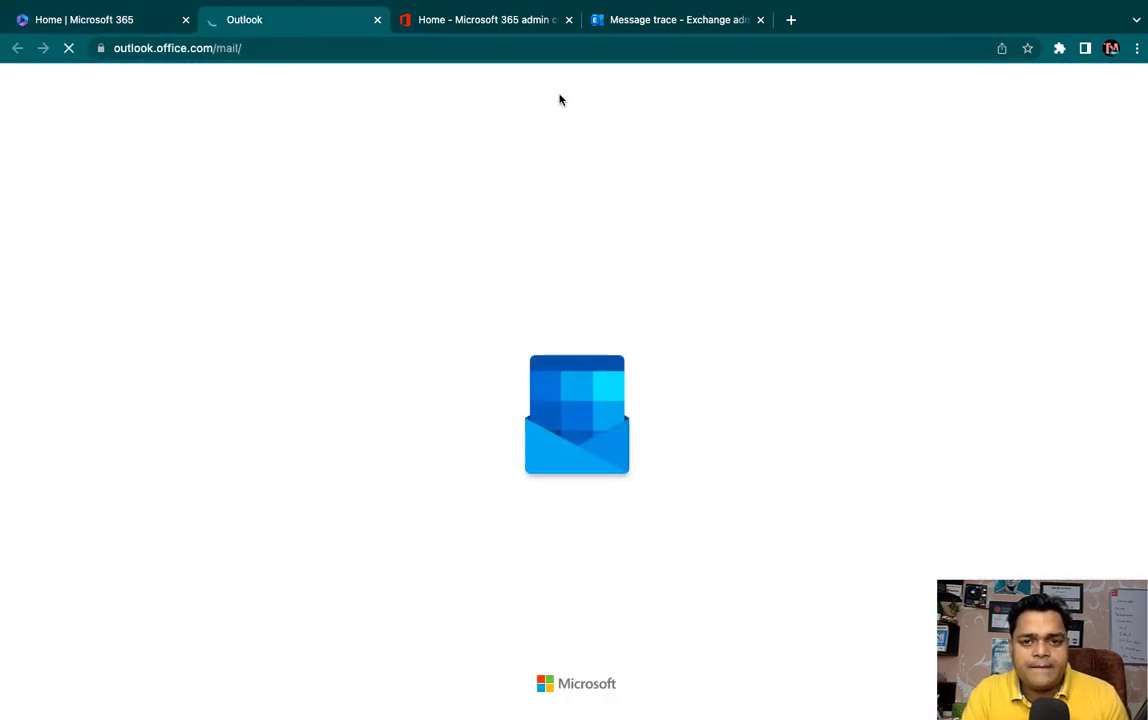
left_click(647, 22)
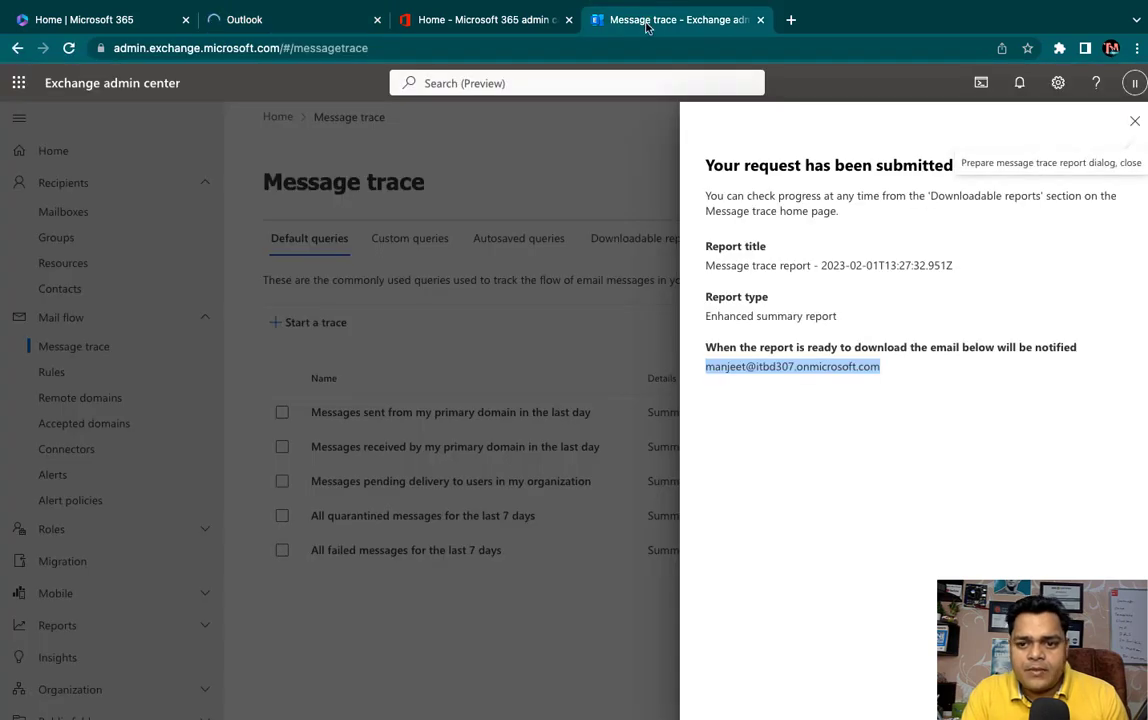
left_click(286, 24)
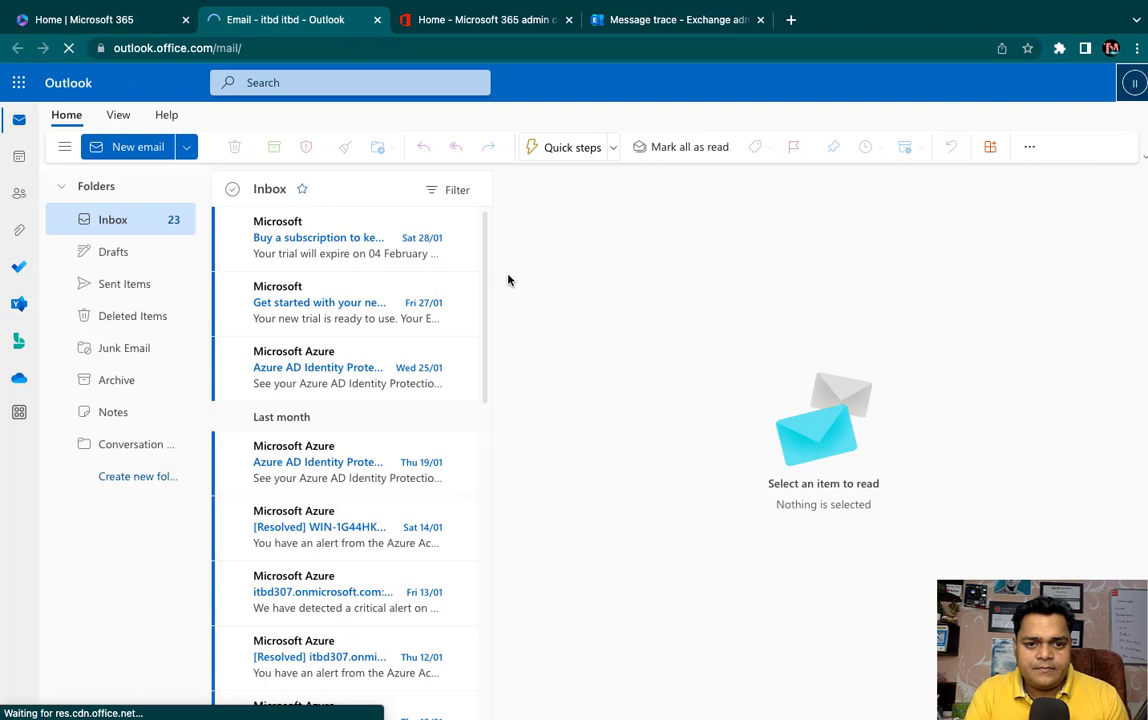
scroll(345, 470, "down", 2)
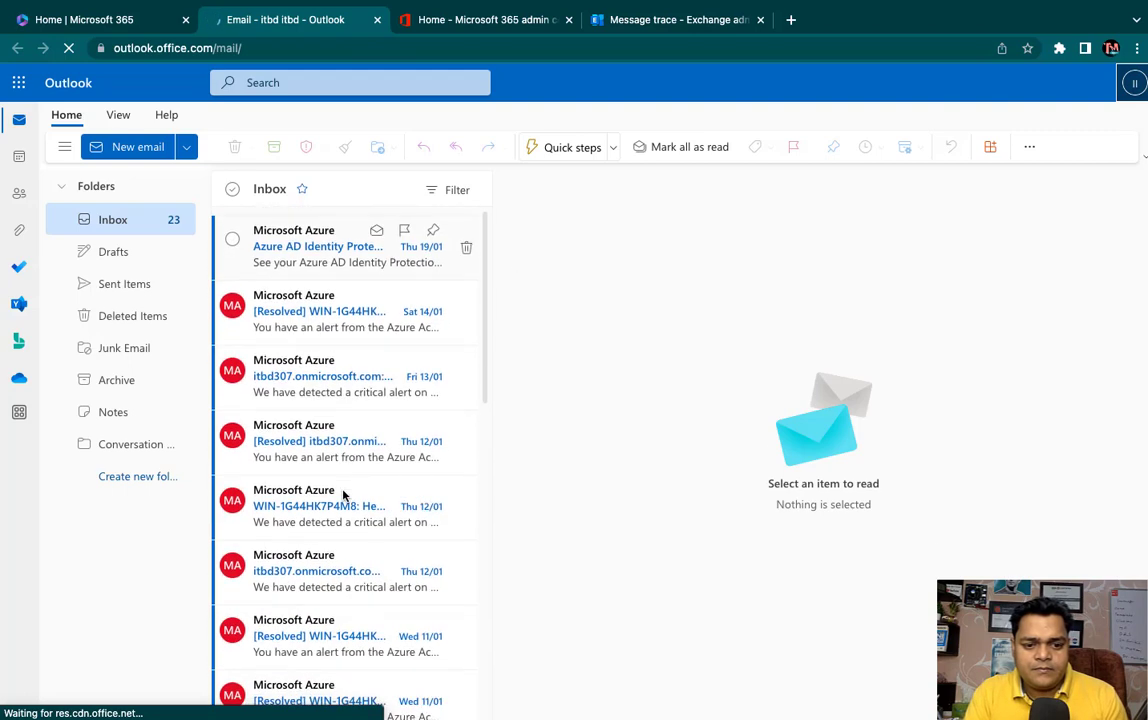
scroll(343, 495, "down", 1)
scroll(340, 480, "up", 3)
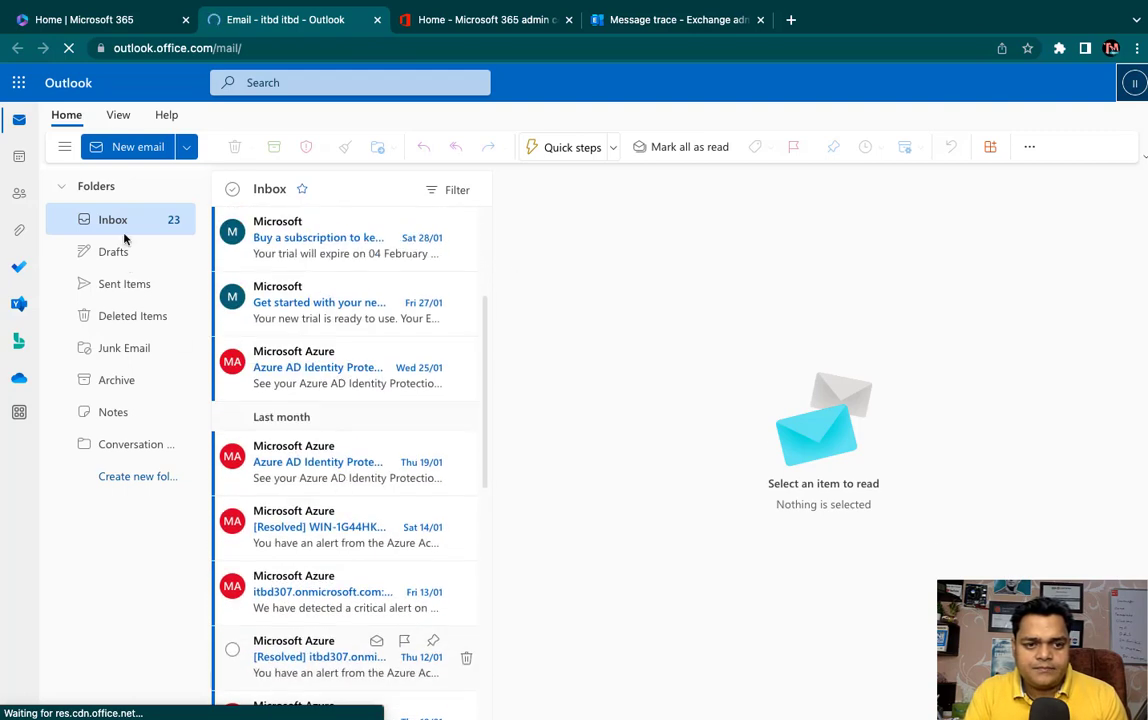
- View the signed-in account details, then return to the Microsoft 365 admin center tab
left_click(113, 22)
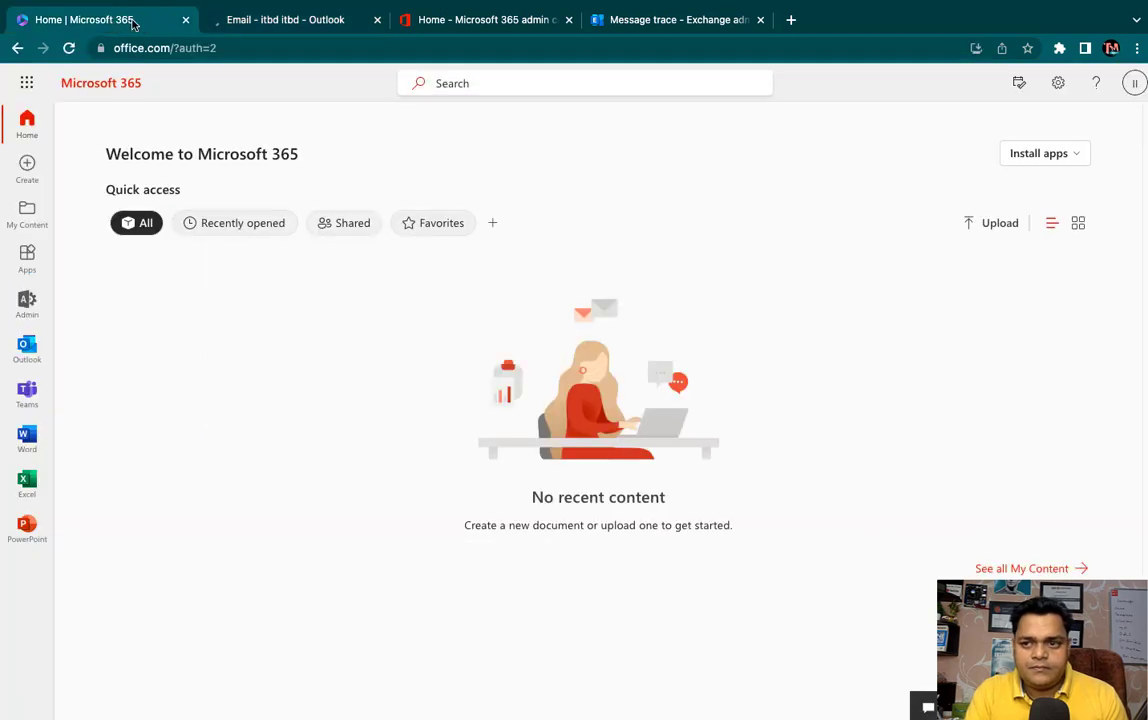
left_click(1135, 86)
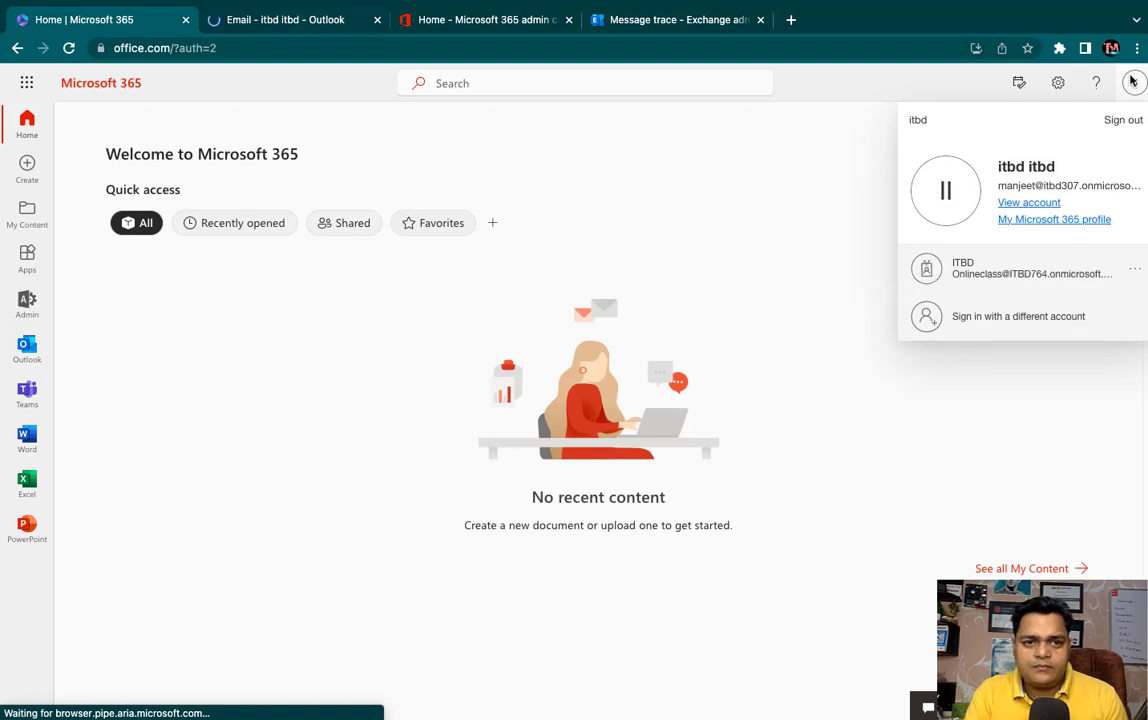
left_click(285, 19)
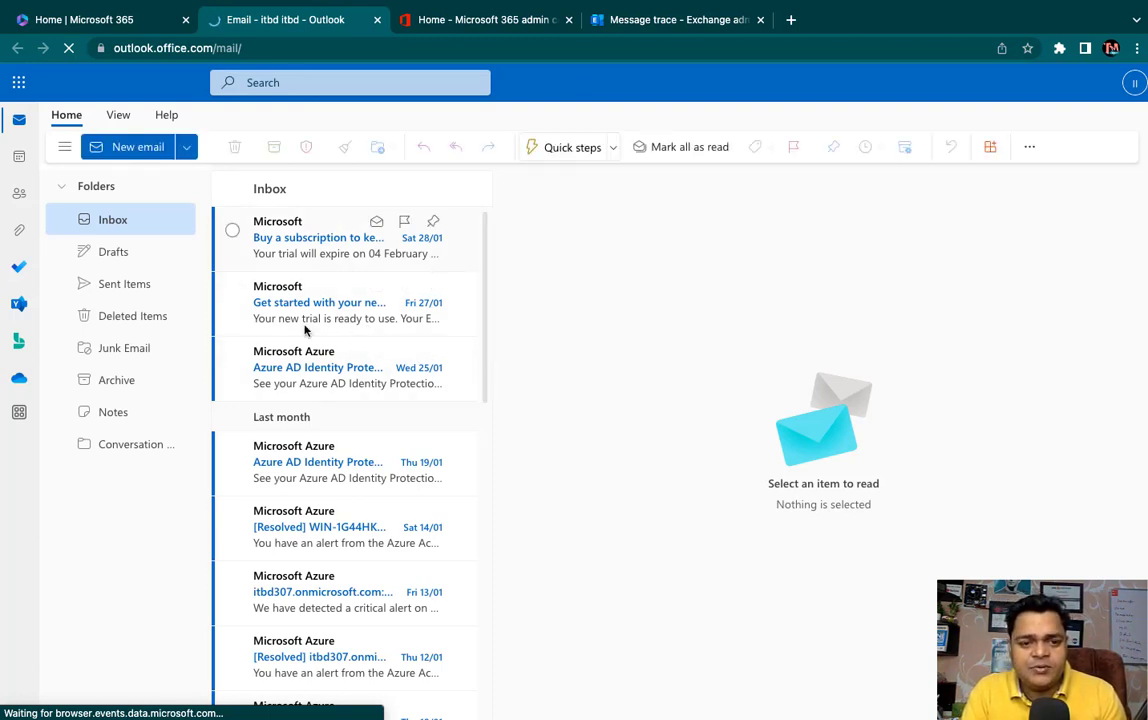
left_click(456, 20)
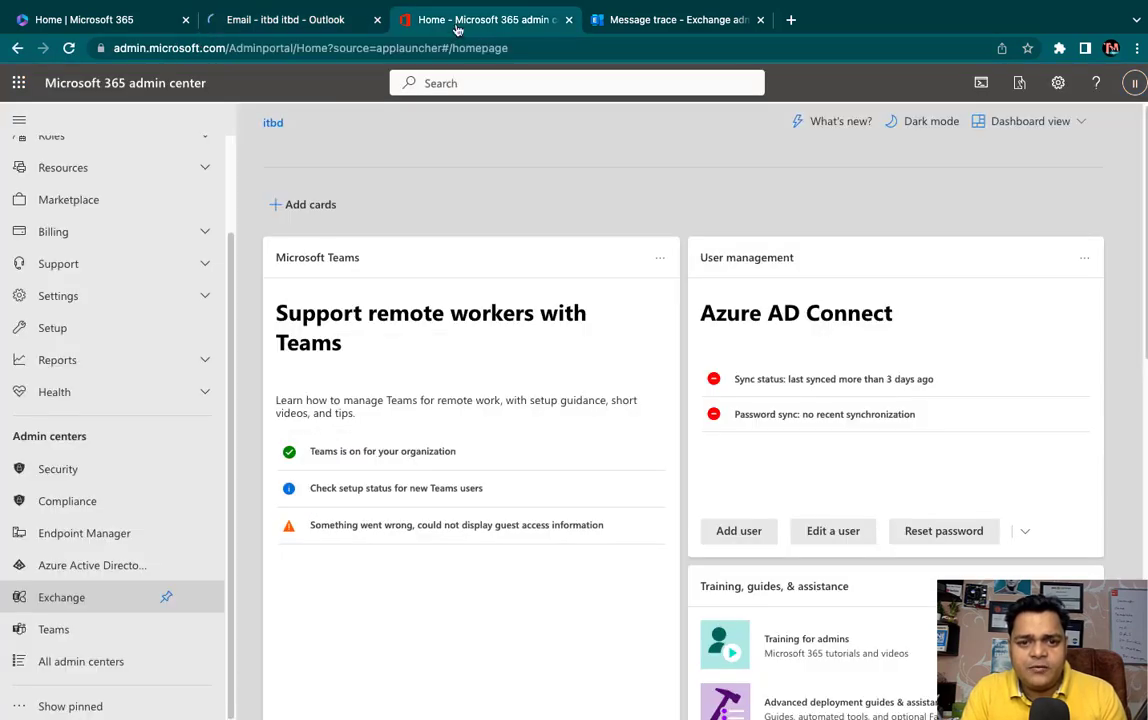
- Close the New message trace panel to return to the Message trace page's five default queries
left_click(654, 20)
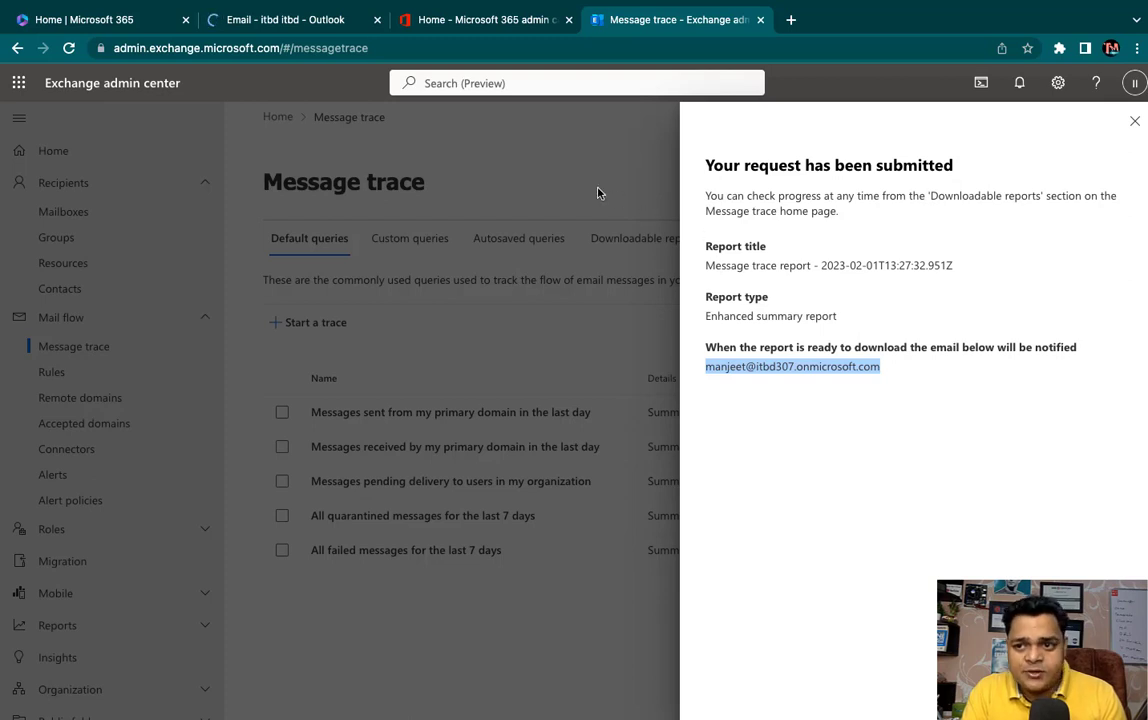
left_click(1133, 121)
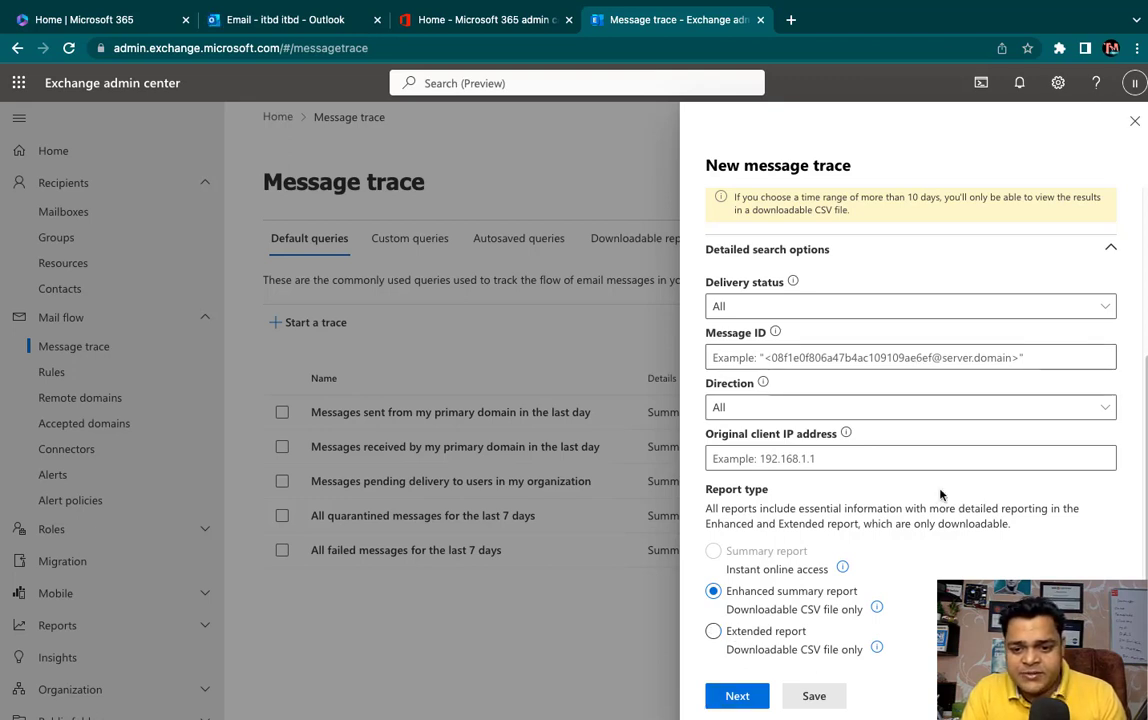
left_click(1134, 121)
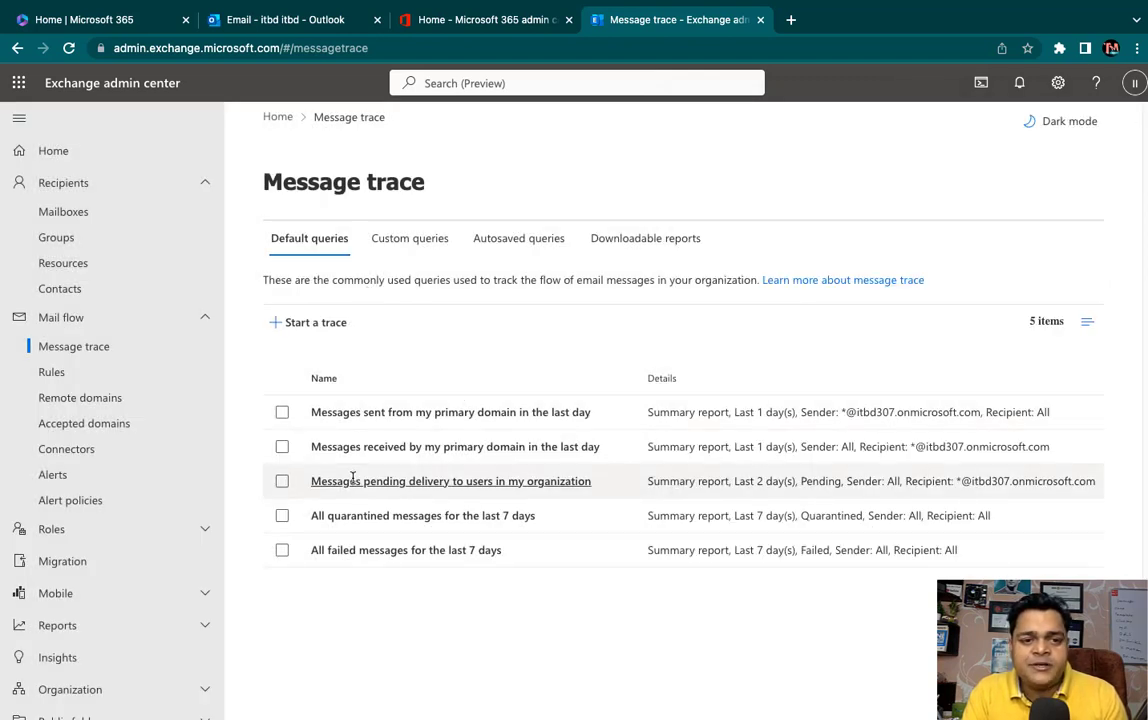
- Preview the Apply disclaimers rule template, then cancel it, leaving 0 transport rules
left_click(60, 384)
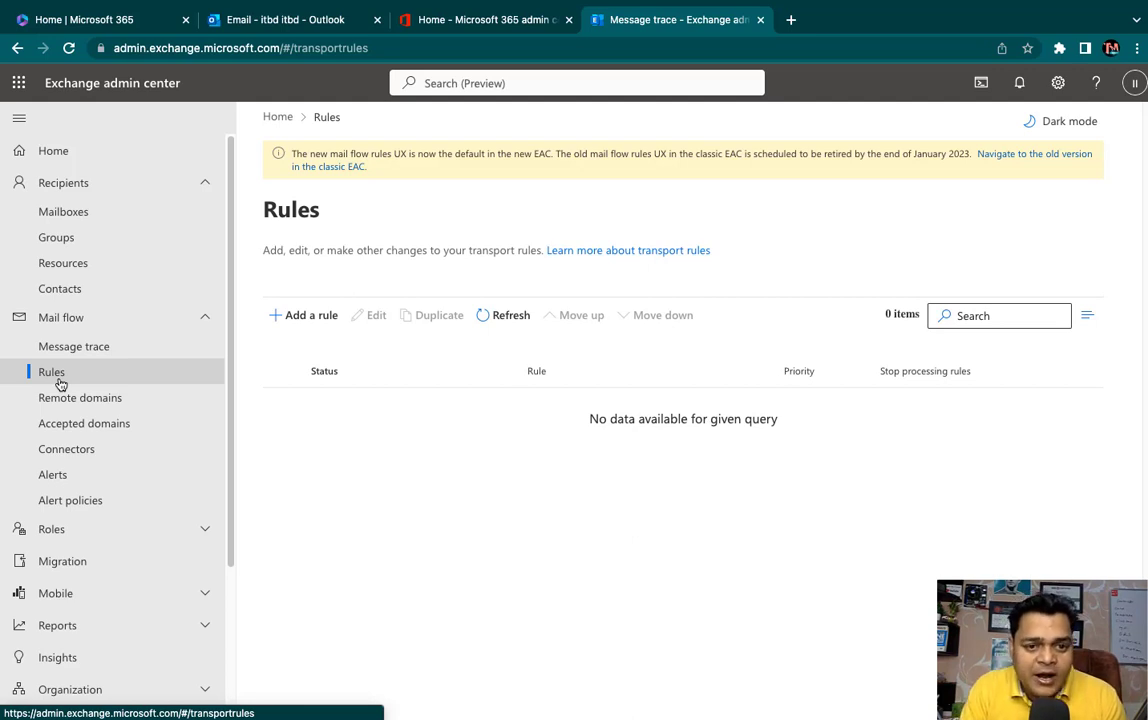
left_click(294, 330)
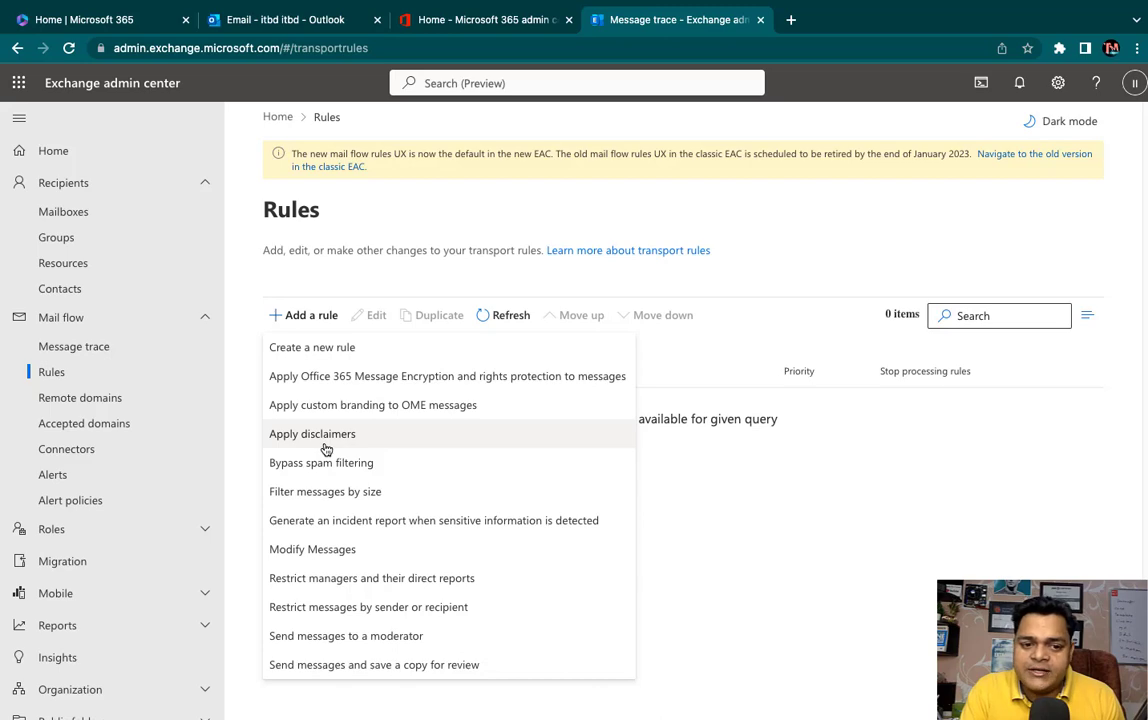
left_click(320, 434)
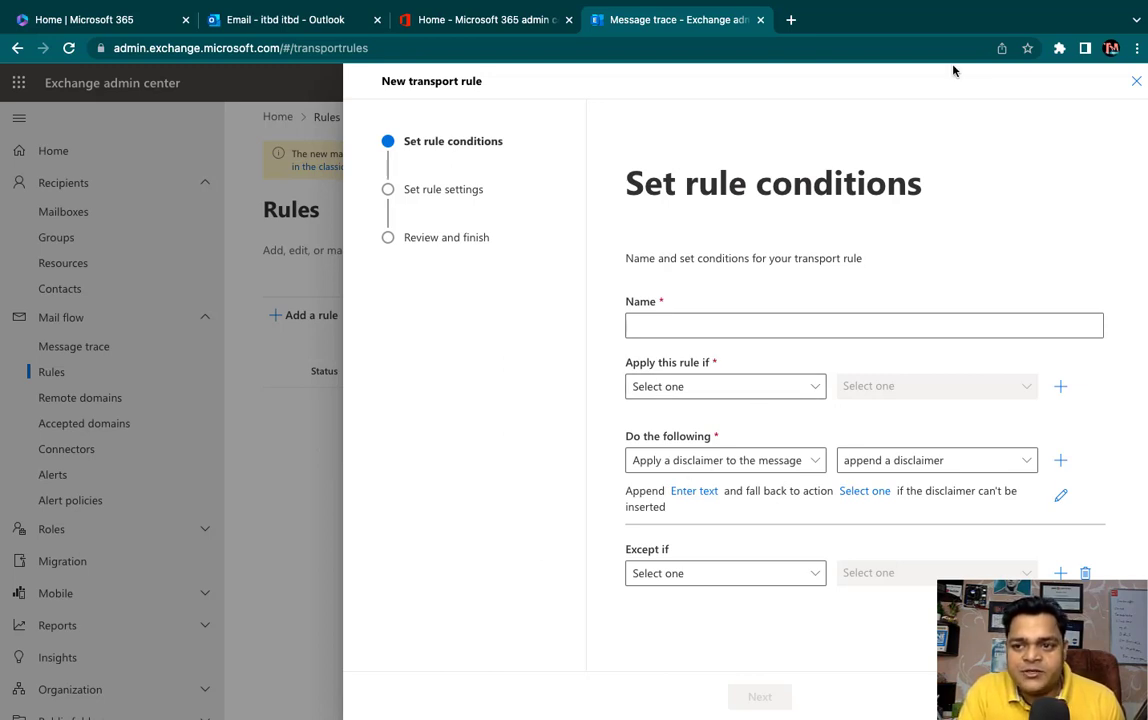
left_click(1137, 81)
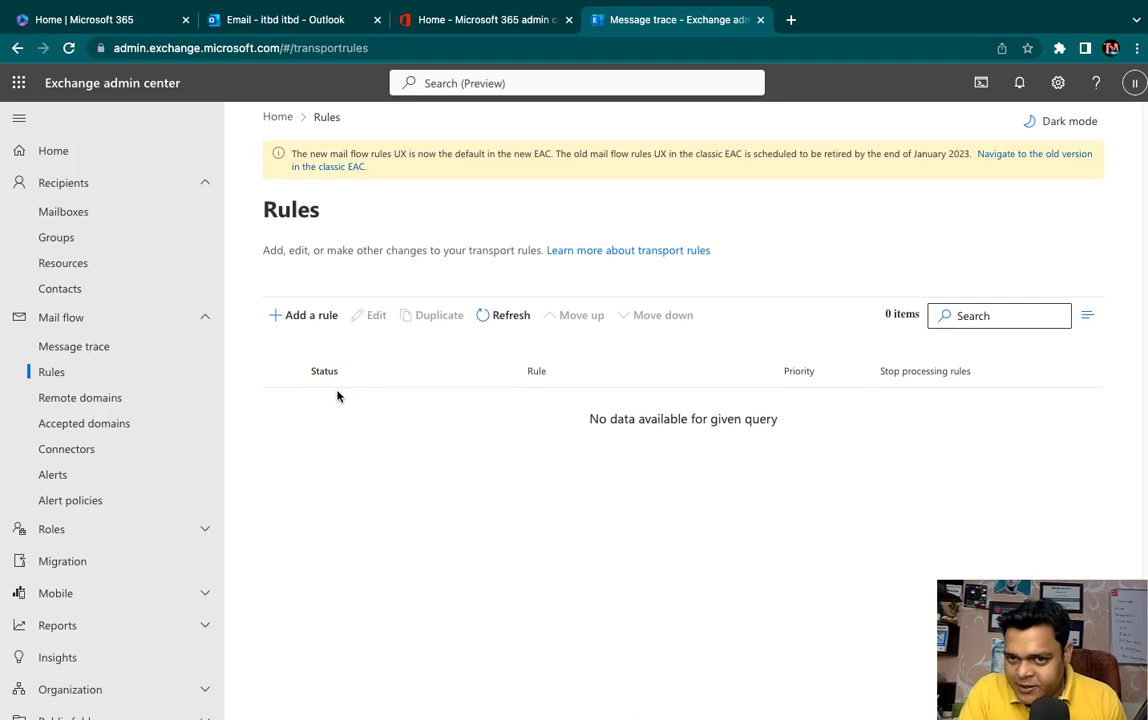
- Switch Spaces with Control+Left Arrow to show the macOS desktop
key("ctrl+Left")
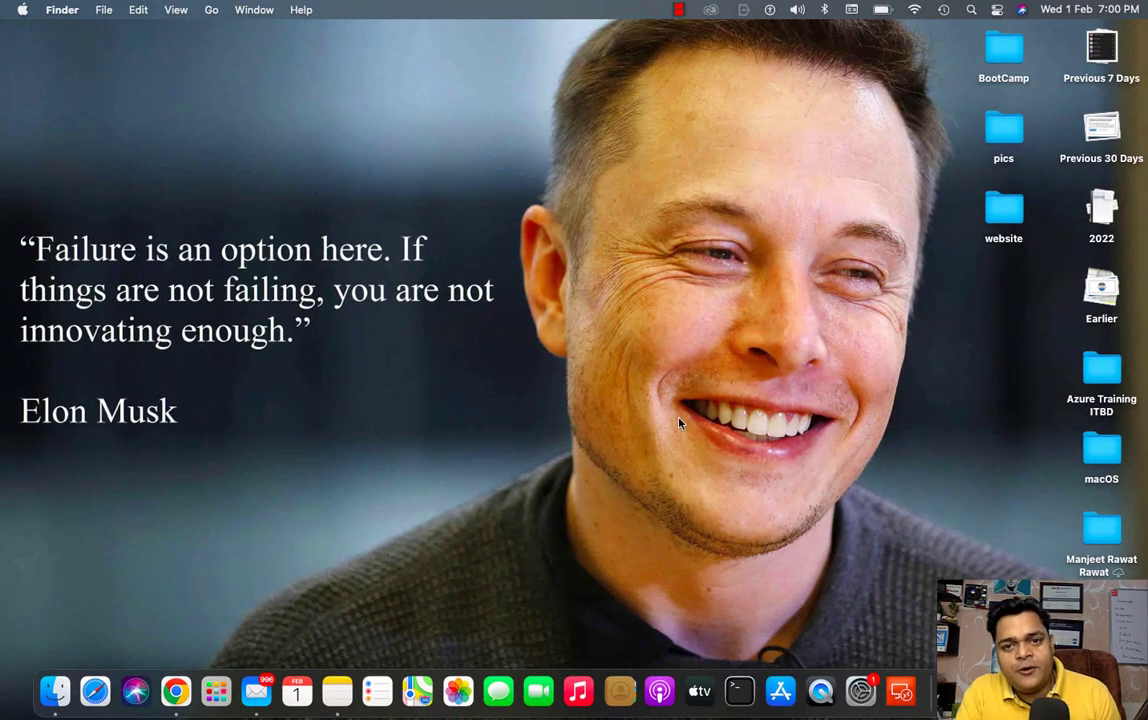